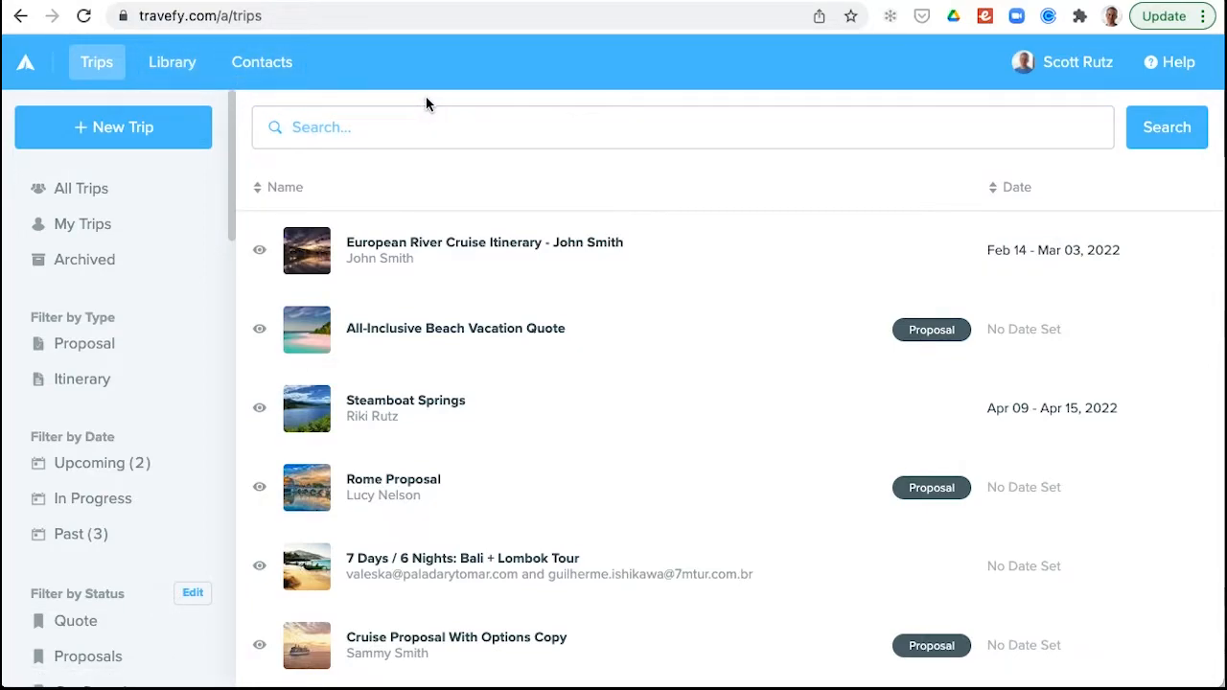
# Open the account's security settings and review the two-factor authentication section
pyautogui.click(1081, 74)
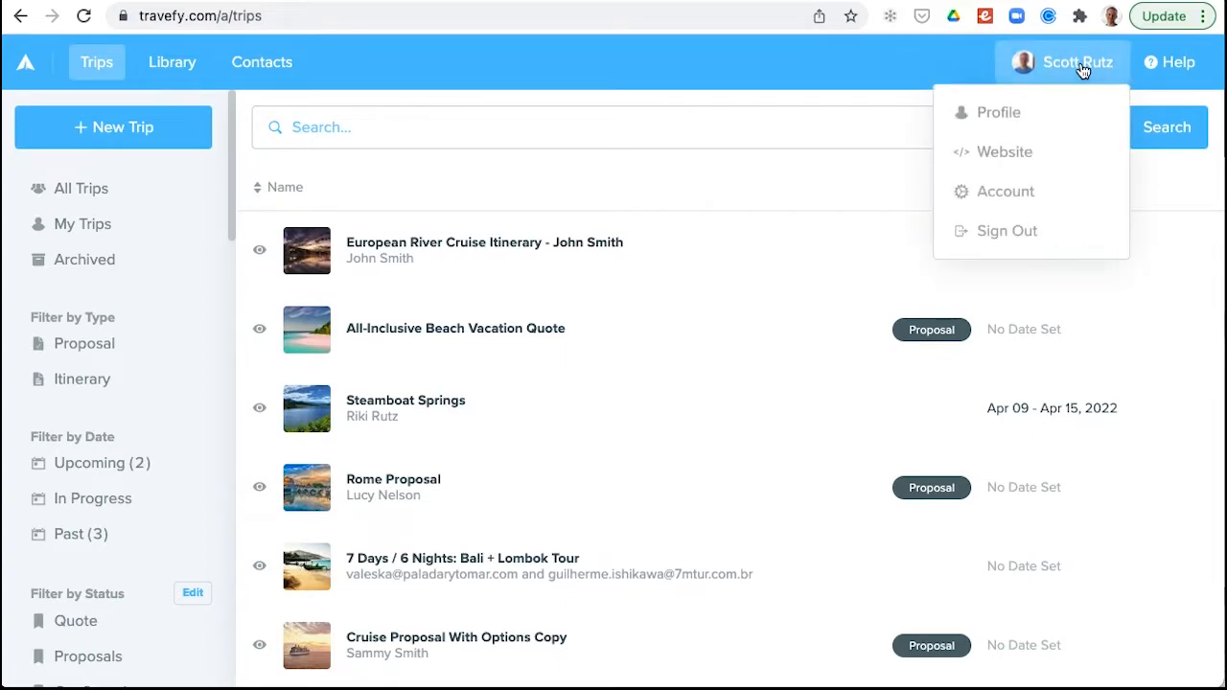
pyautogui.click(1006, 195)
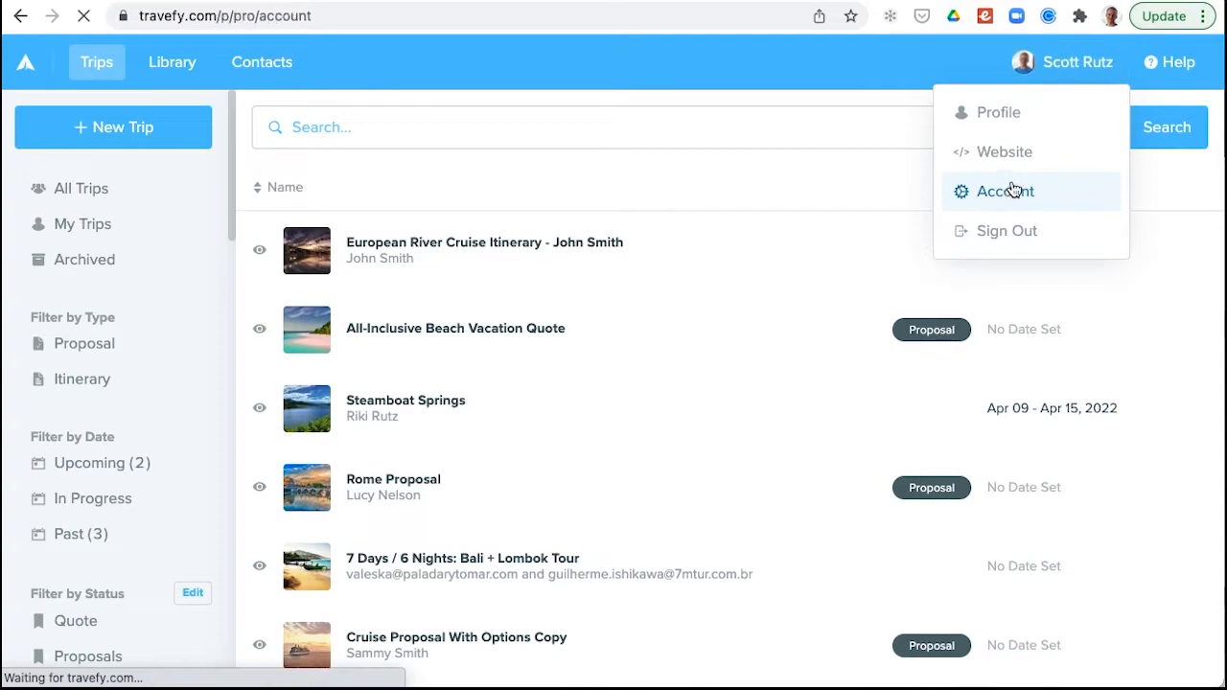
pyautogui.click(105, 372)
pyautogui.moveTo(290, 407); pyautogui.dragTo(498, 419)
pyautogui.click(485, 424)
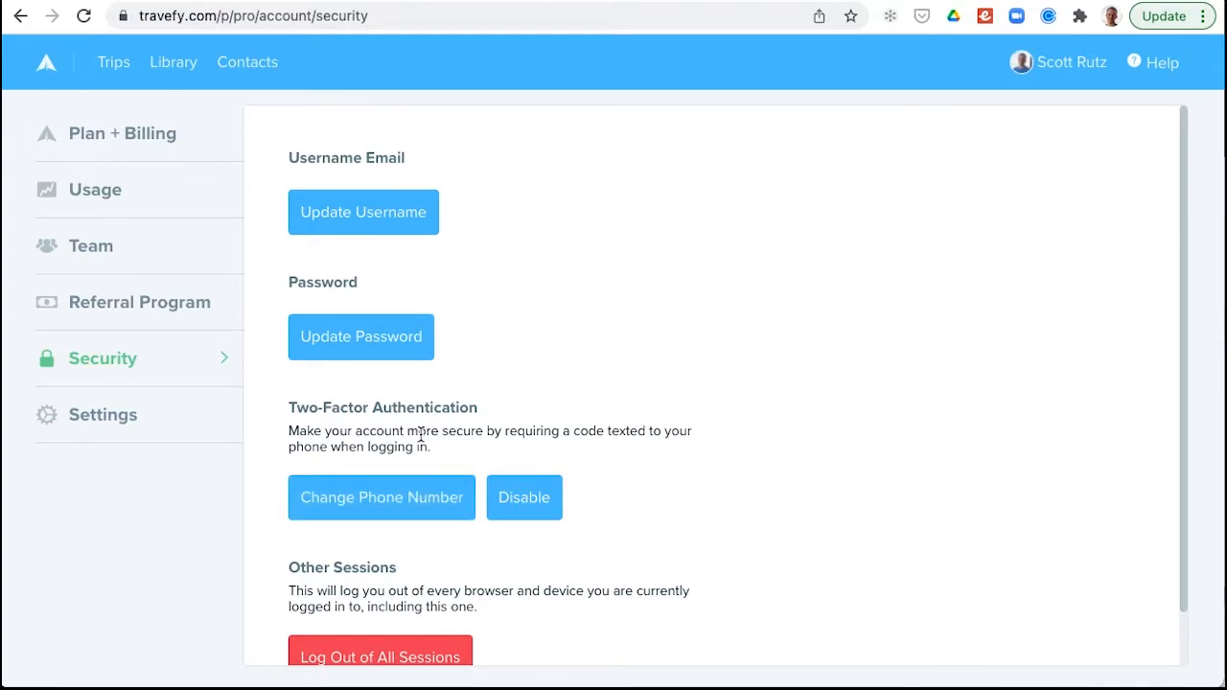
# Create a new library form from the credit card authorization template and title it "Client Credit Card Authorization Form"
pyautogui.click(157, 72)
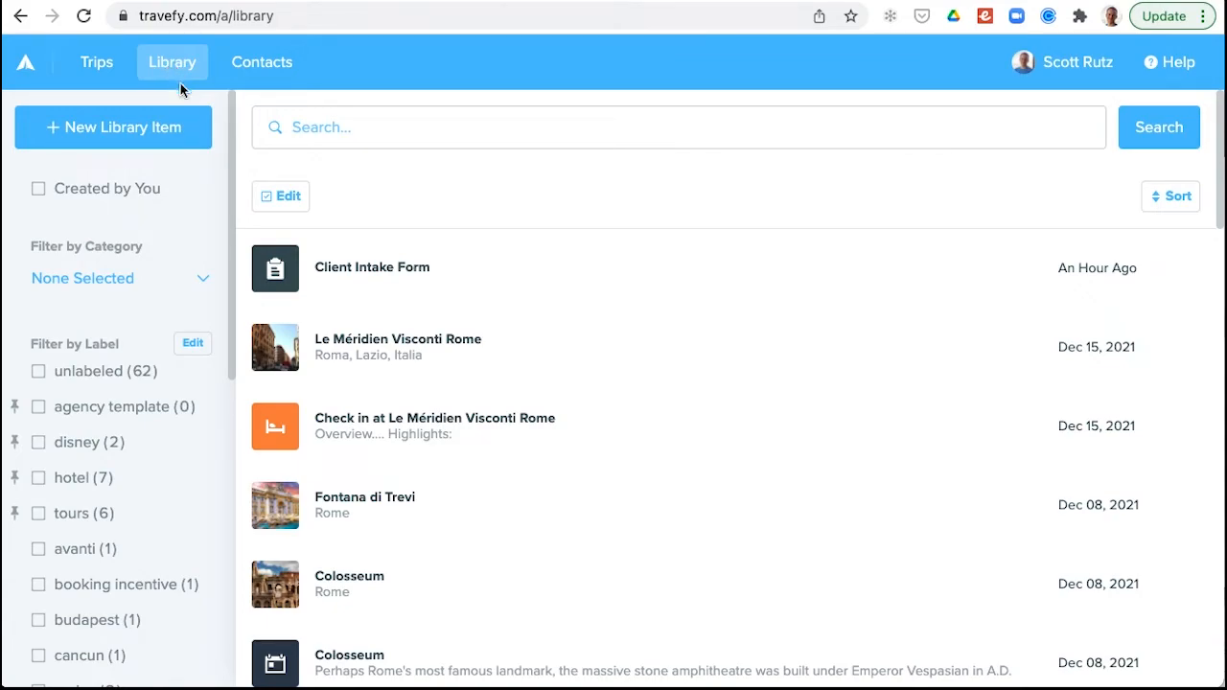
pyautogui.click(165, 128)
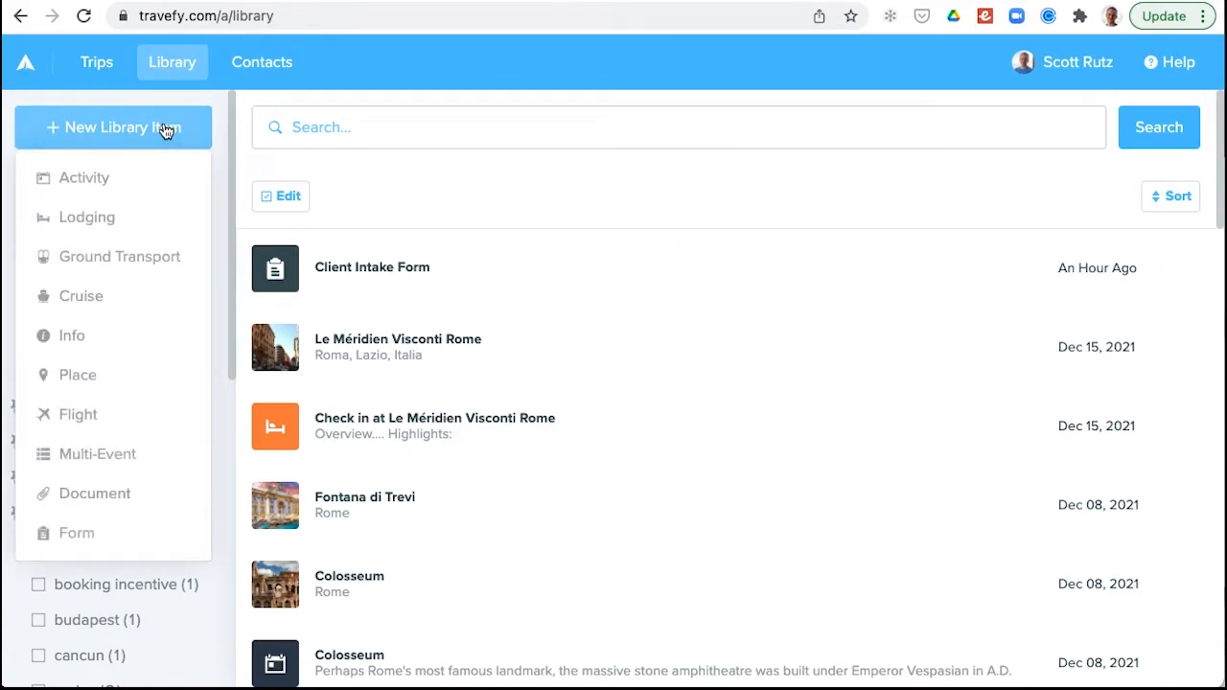
pyautogui.click(118, 536)
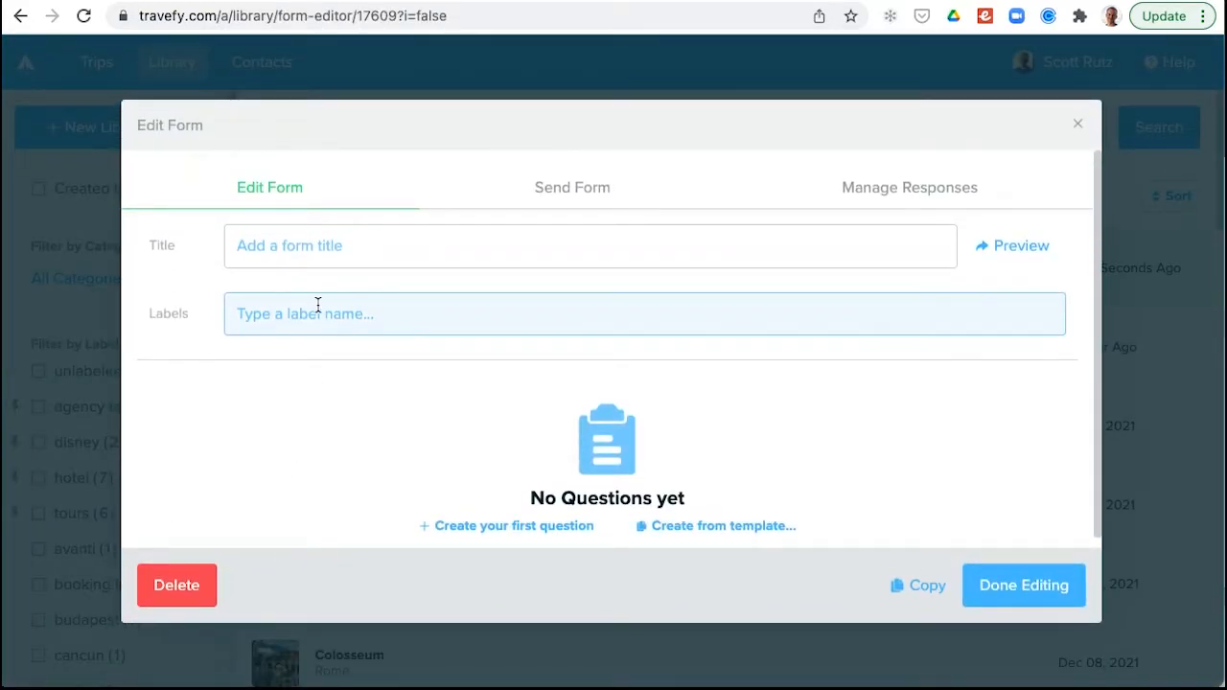
pyautogui.scroll(-1, 690, 460)
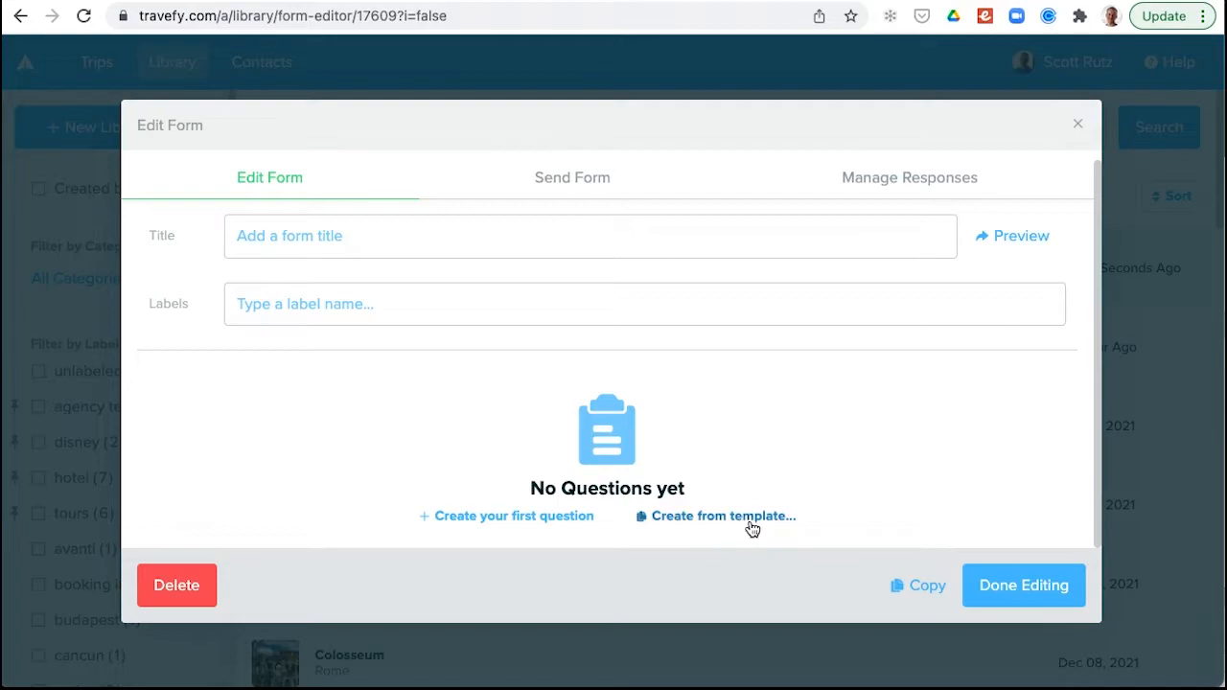
pyautogui.click(714, 525)
pyautogui.click(729, 518)
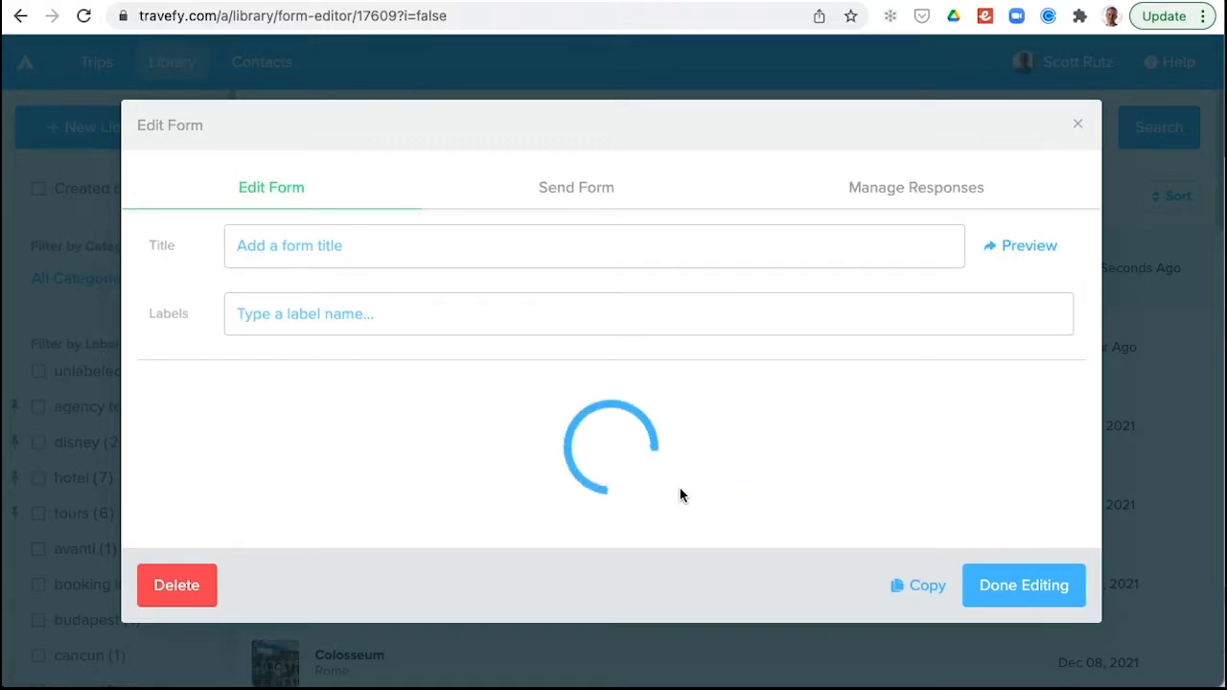
pyautogui.click(233, 251)
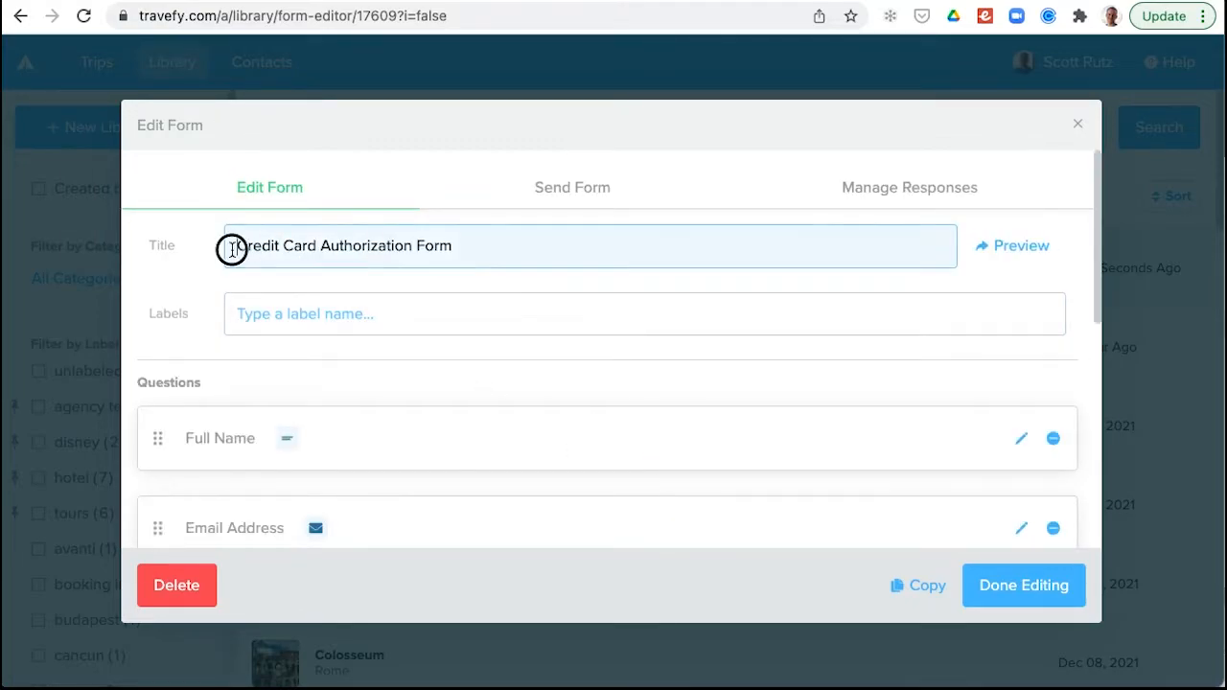
pyautogui.write('Client')
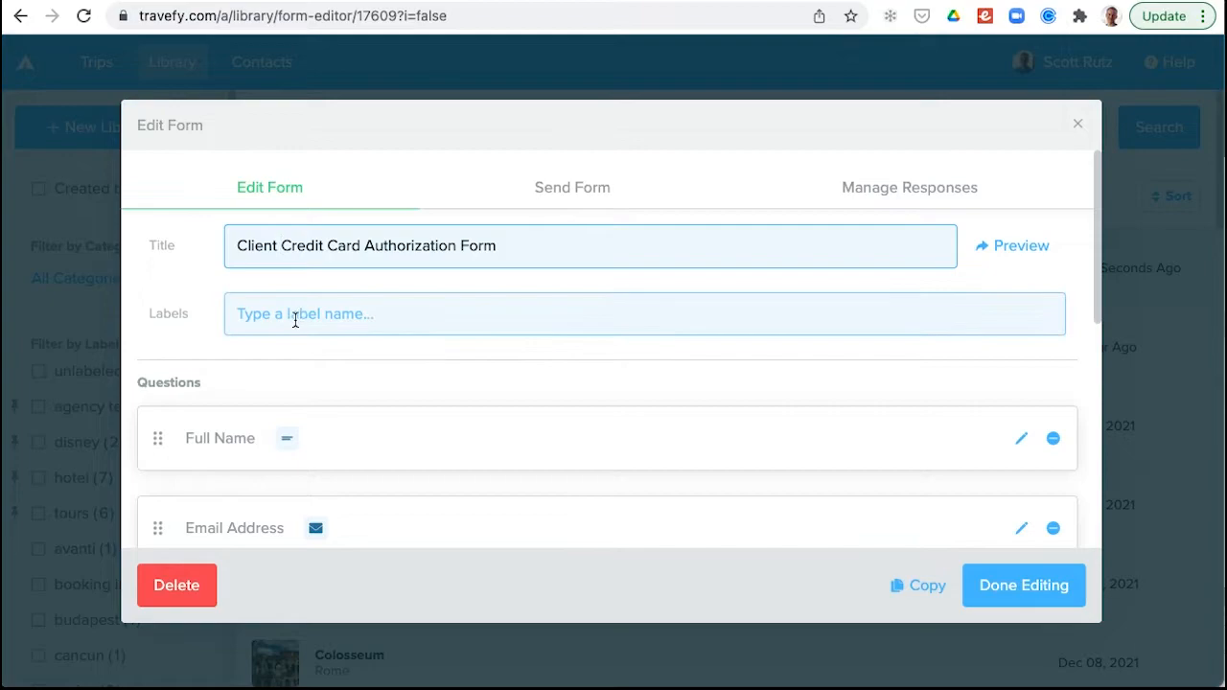
# Edit the "Please Enter your Payment Information" question so that it collects the CVV
pyautogui.scroll(-3, 300, 326)
pyautogui.scroll(-3, 302, 333)
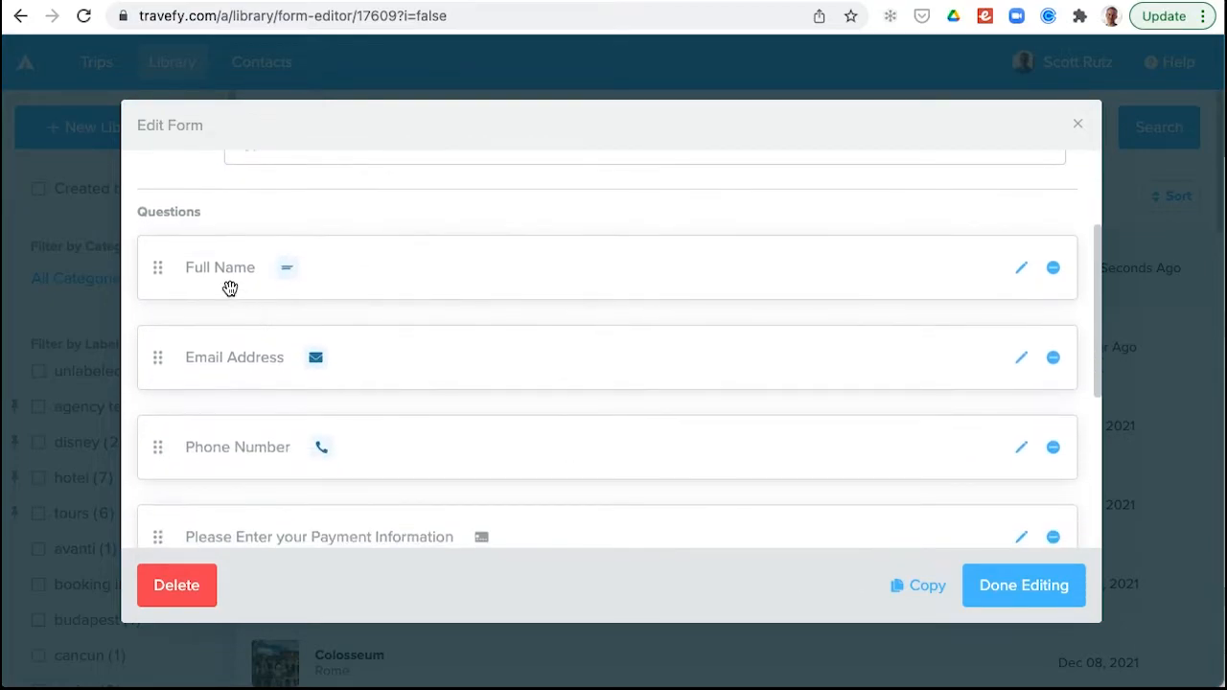
pyautogui.scroll(1, 231, 211)
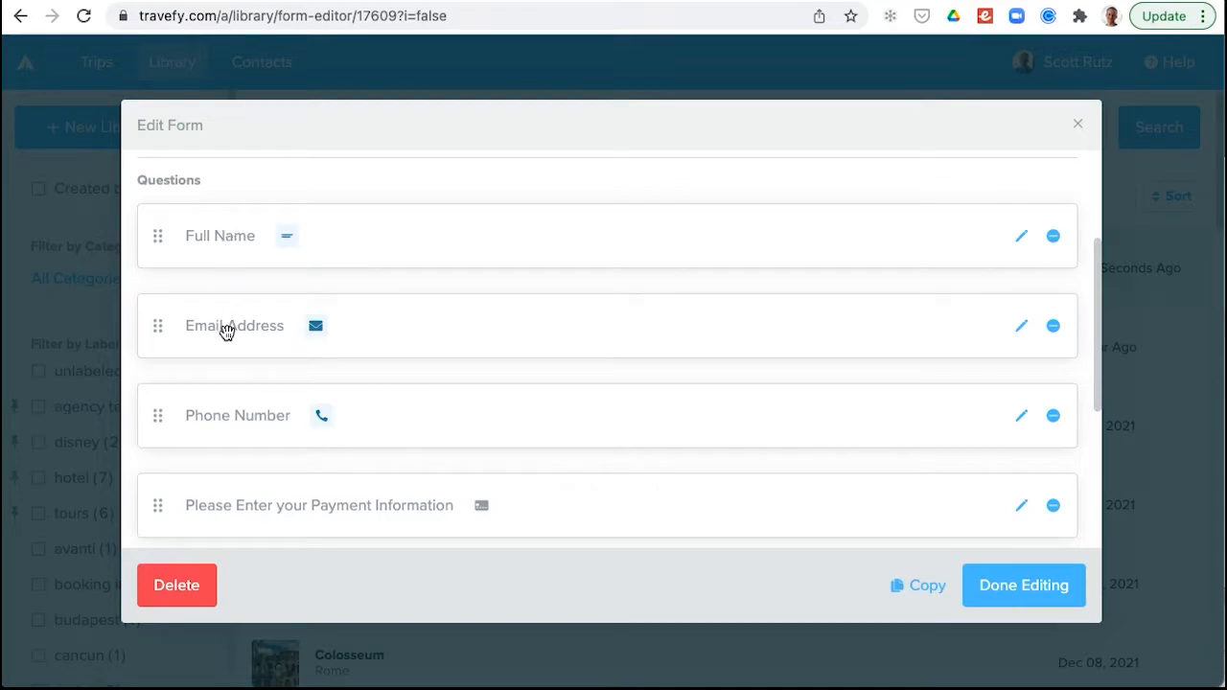
pyautogui.scroll(1, 239, 410)
pyautogui.scroll(-2, 238, 410)
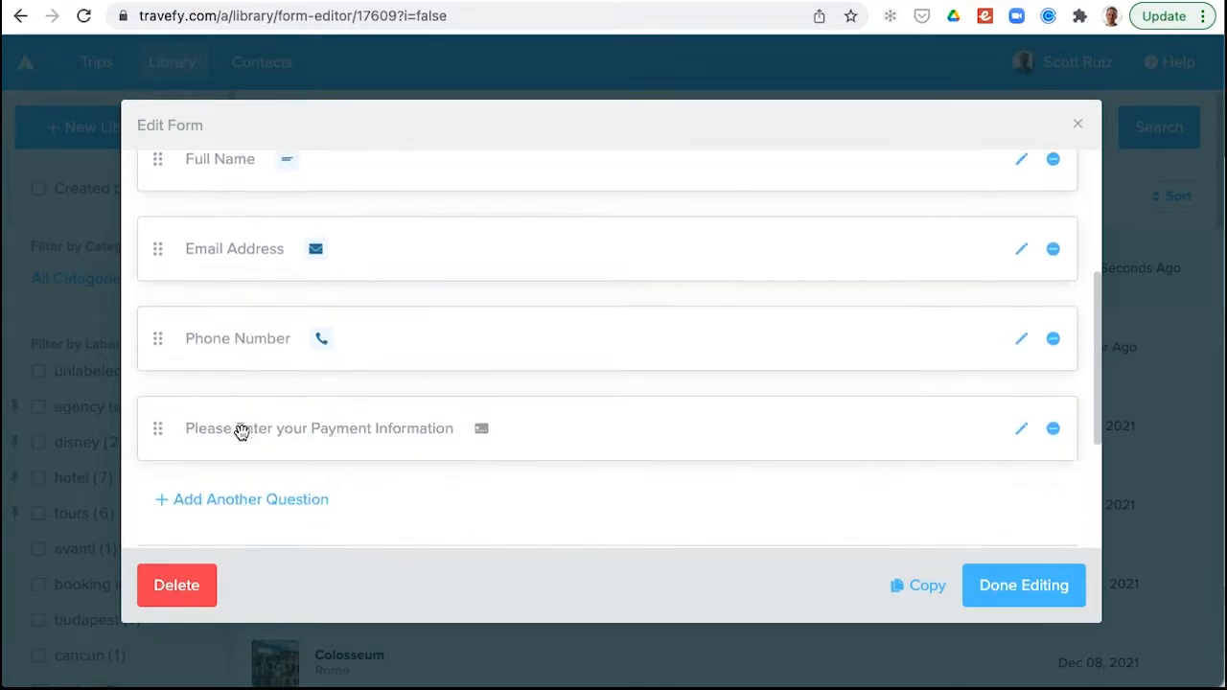
pyautogui.click(1021, 430)
pyautogui.scroll(-2, 700, 446)
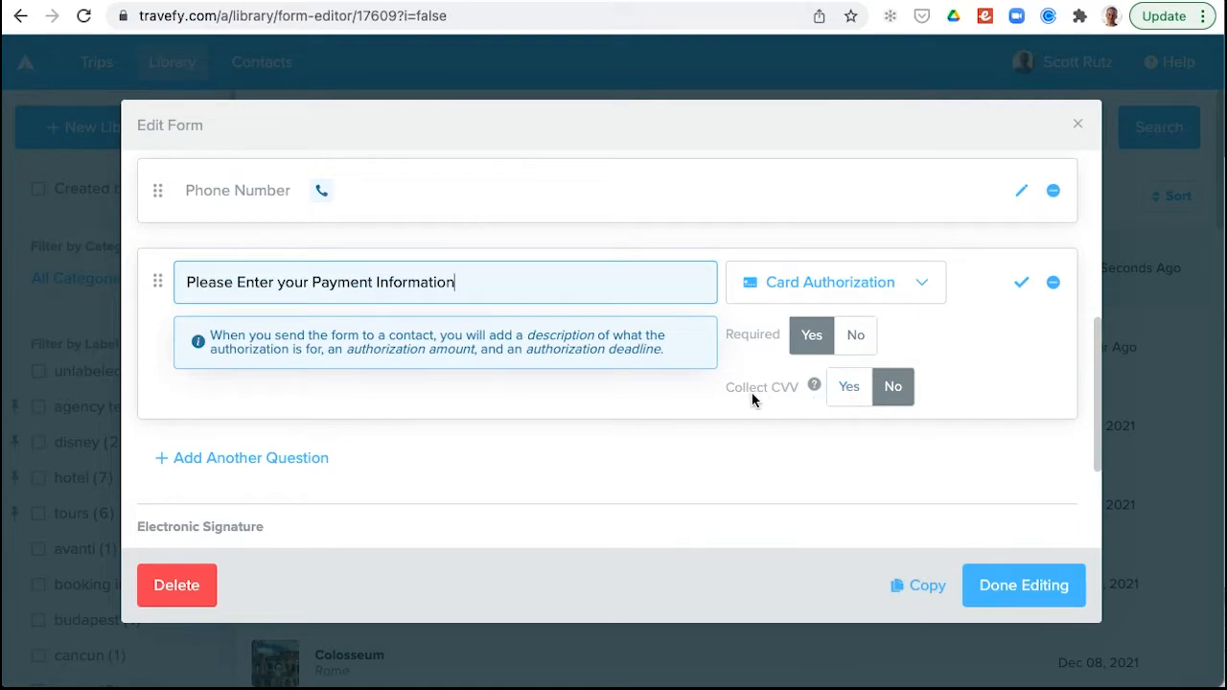
pyautogui.click(849, 399)
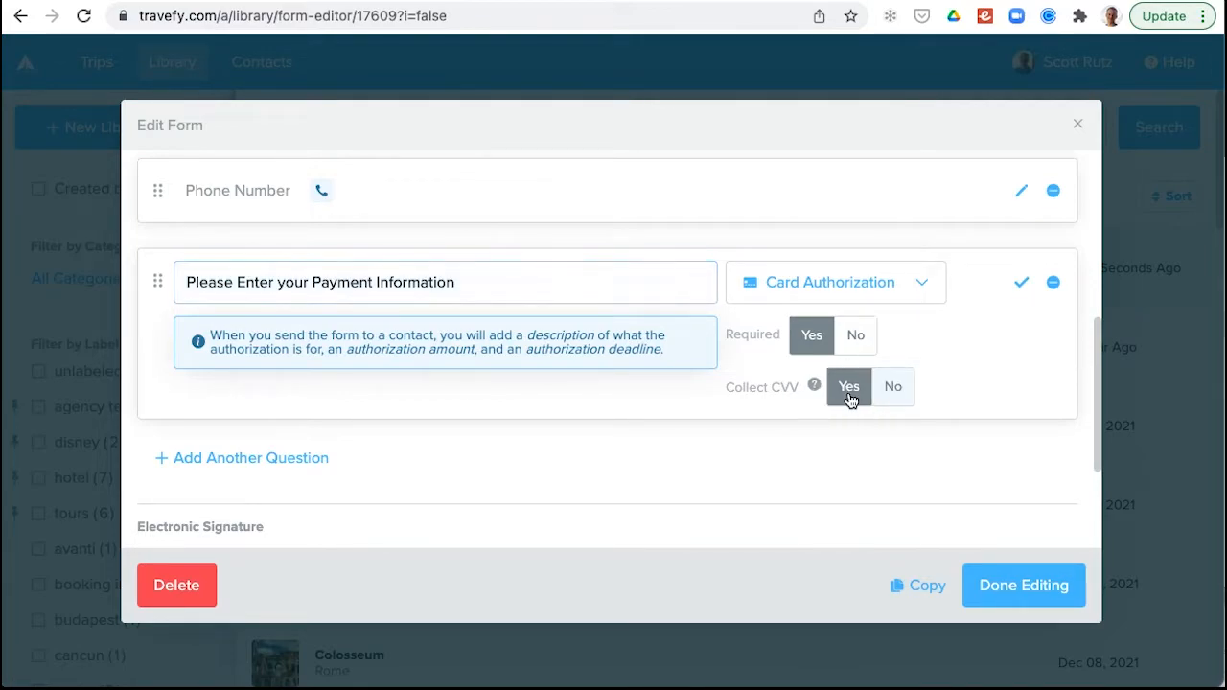
pyautogui.click(300, 461)
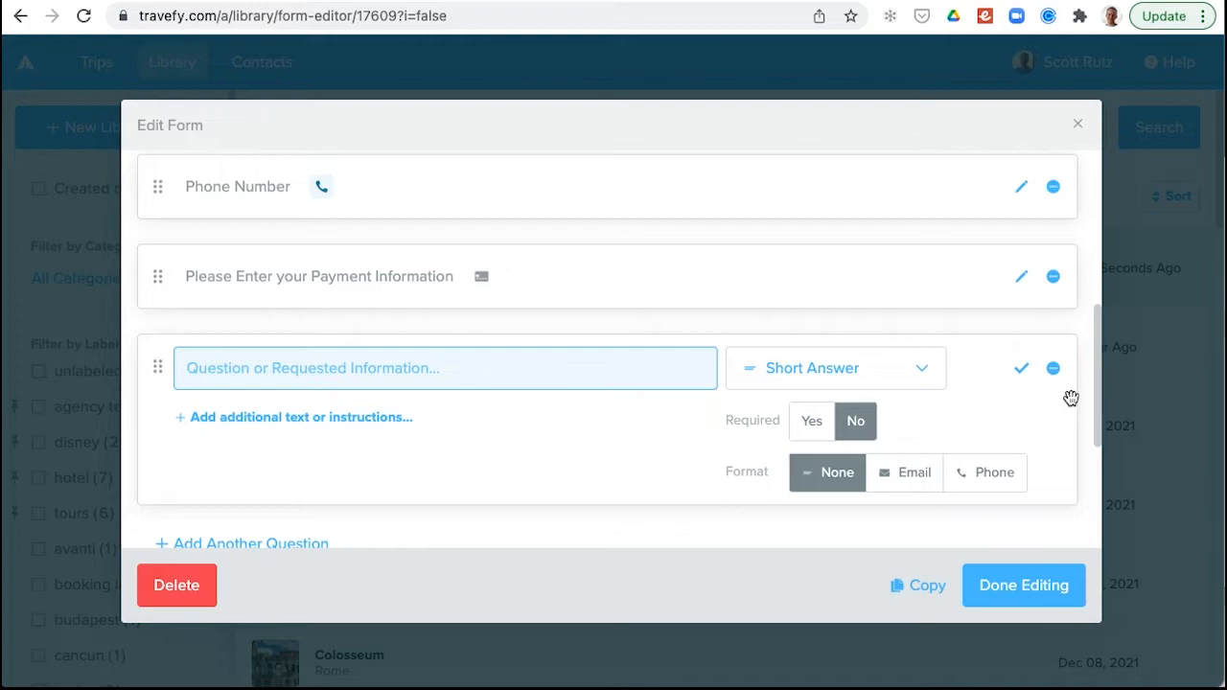
pyautogui.click(1054, 371)
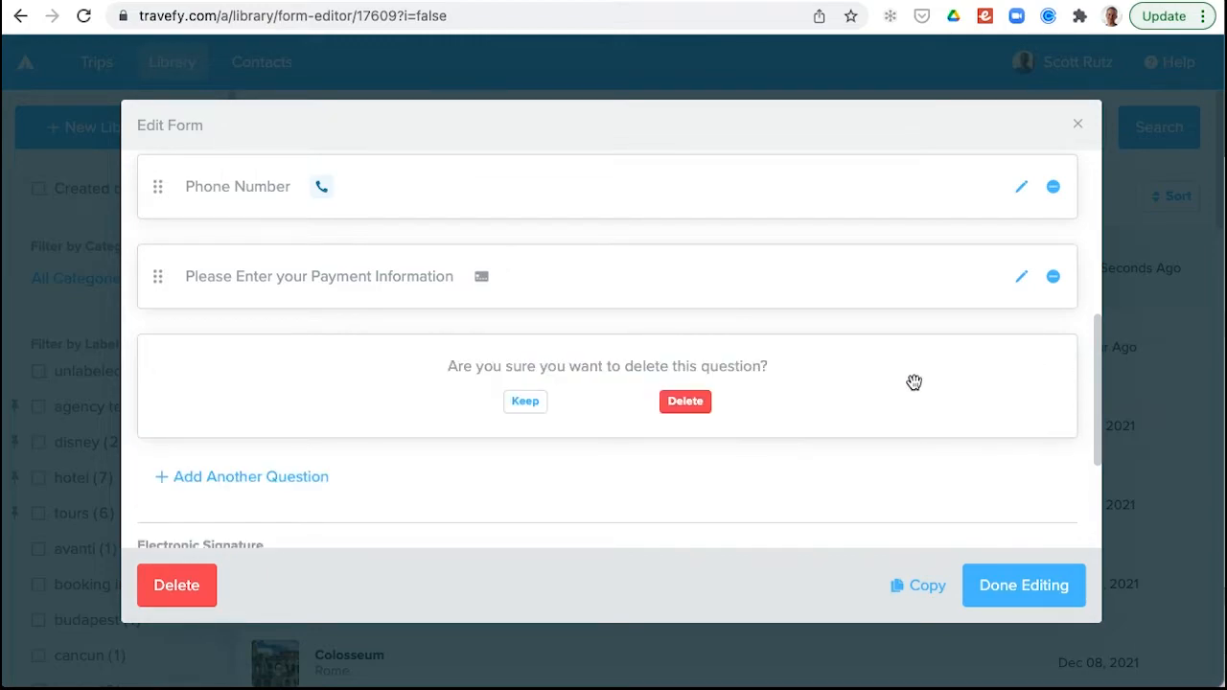
pyautogui.click(689, 401)
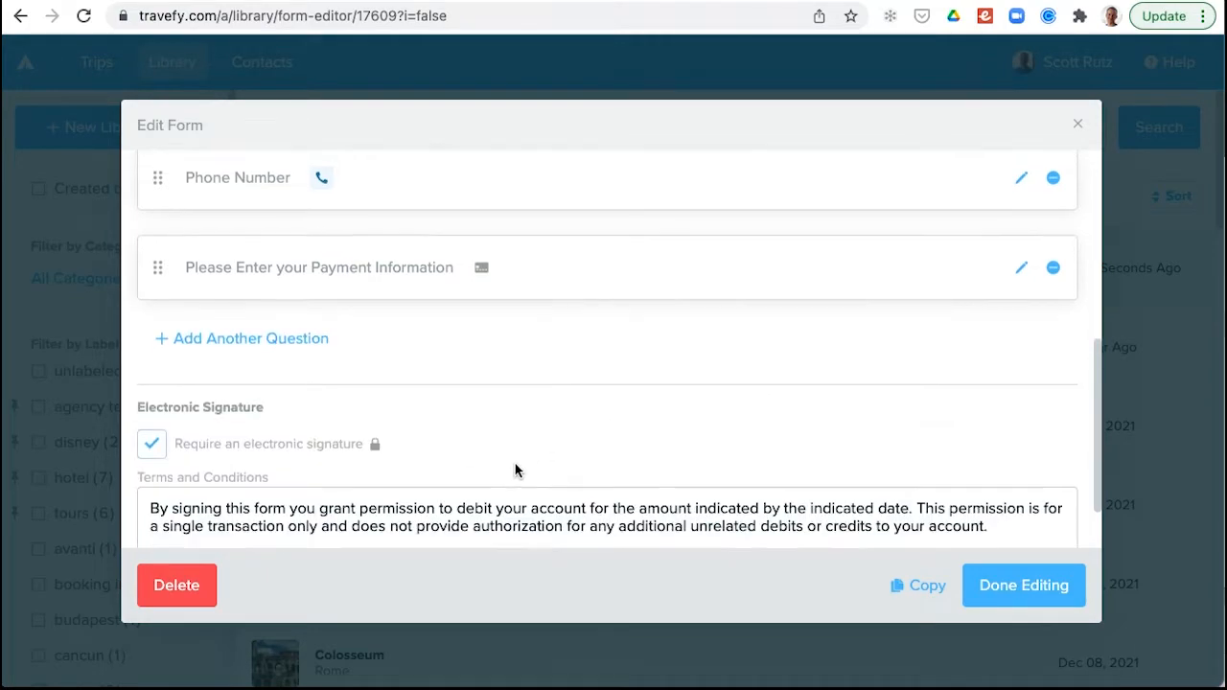
# Review the form's electronic signature requirement, the terms and conditions text, and the list of questions
pyautogui.scroll(-2, 515, 463)
pyautogui.click(149, 336)
pyautogui.moveTo(150, 336); pyautogui.dragTo(272, 339)
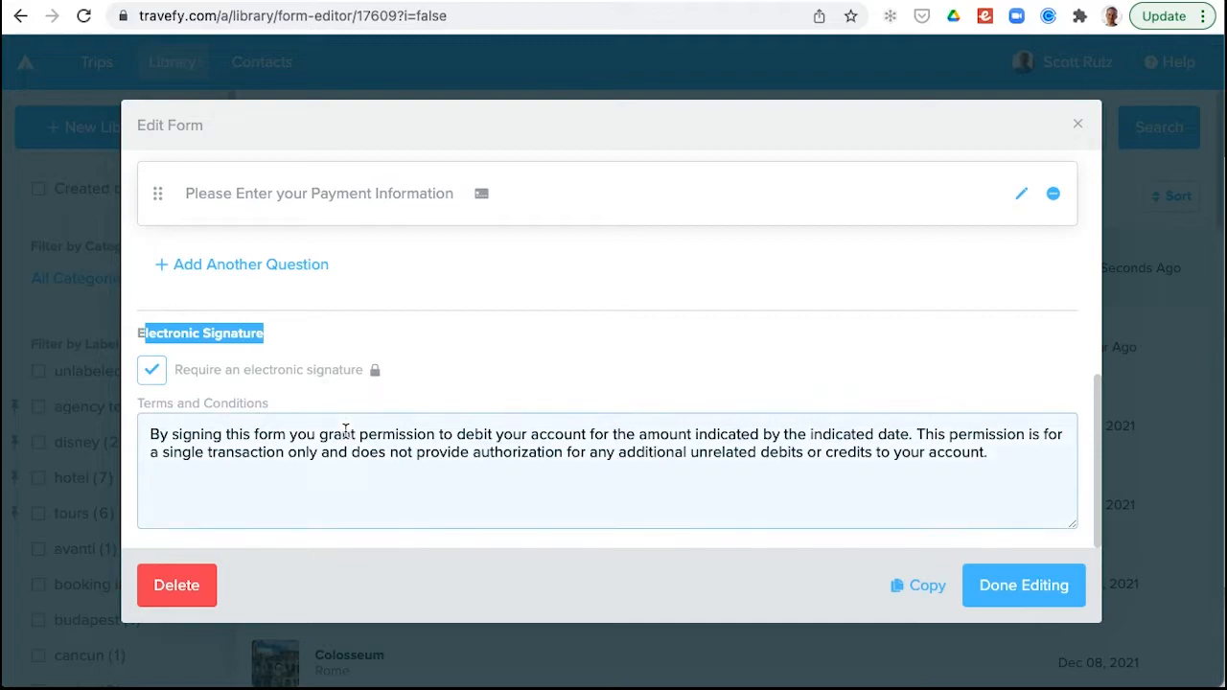
pyautogui.moveTo(989, 456); pyautogui.dragTo(131, 419)
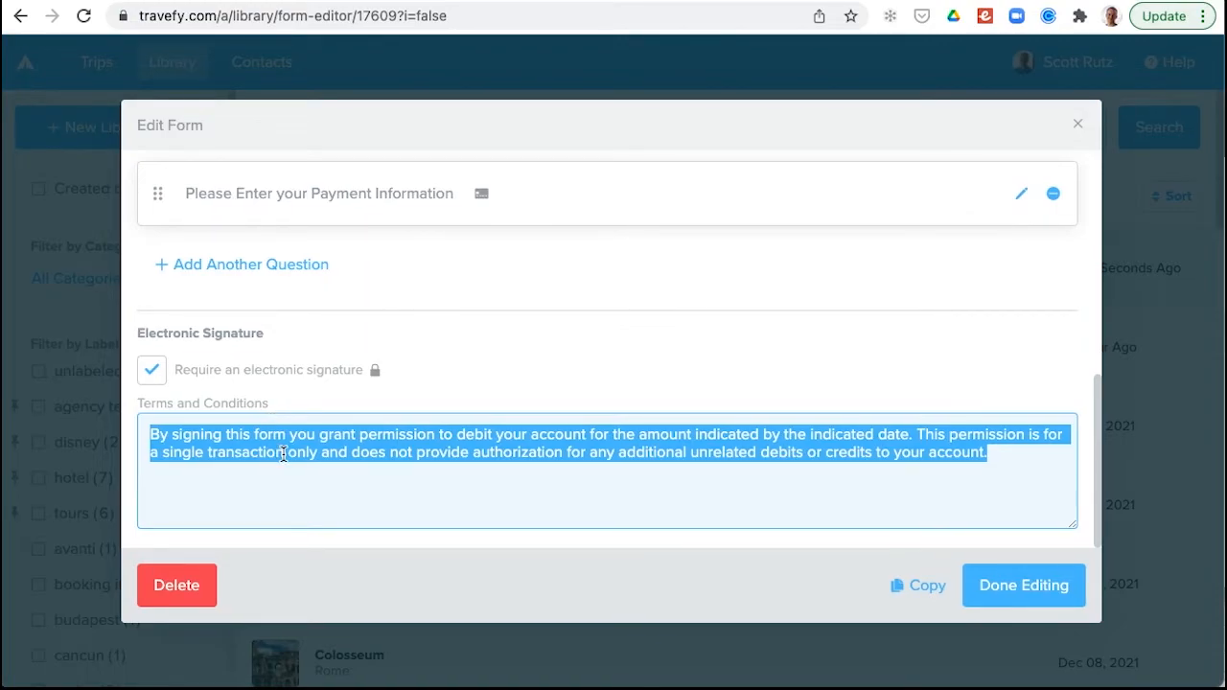
pyautogui.click(316, 452)
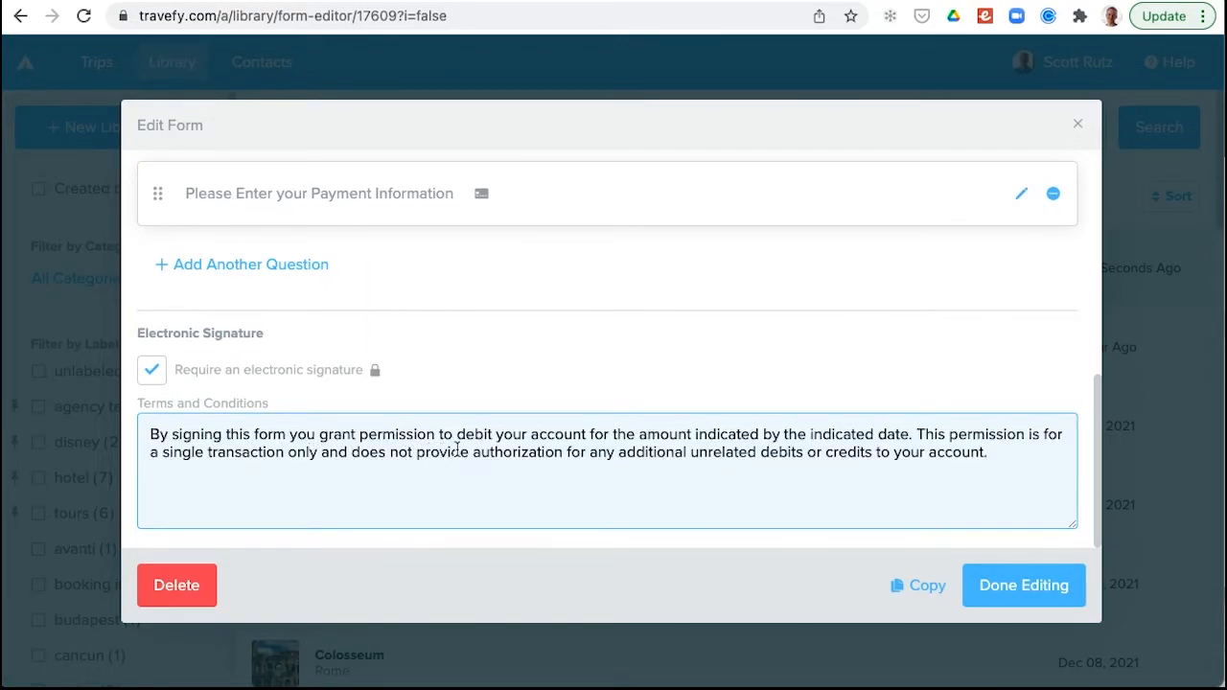
pyautogui.scroll(4, 464, 443)
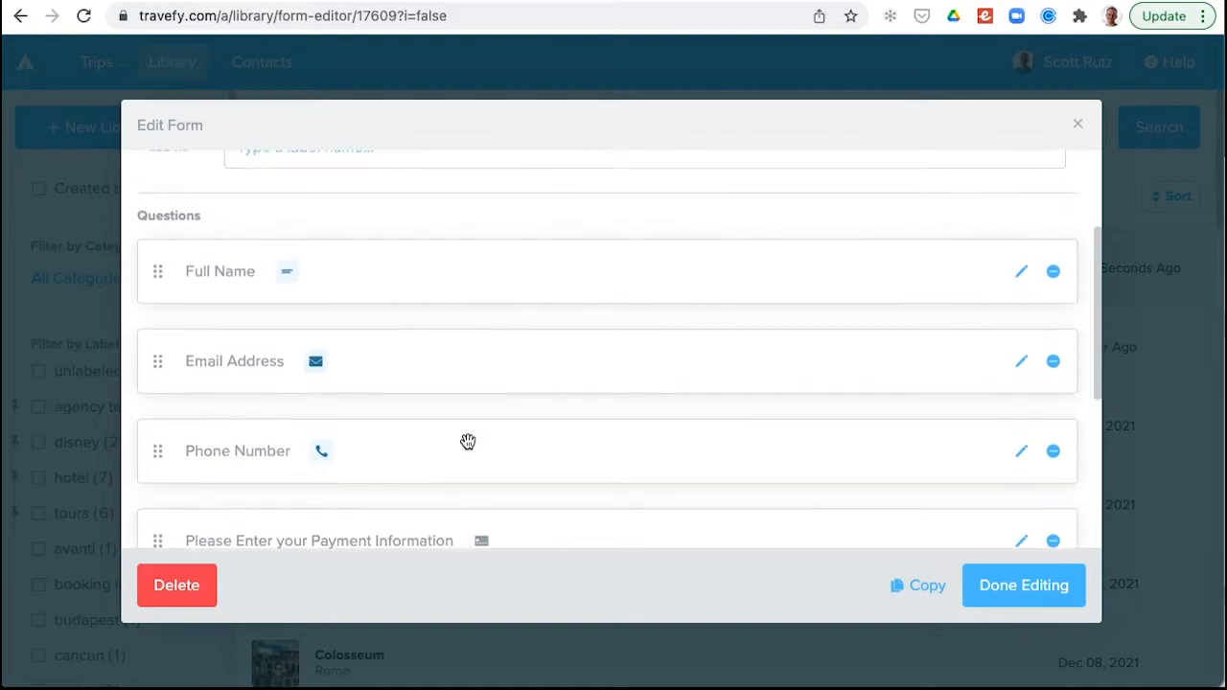
pyautogui.scroll(3, 468, 440)
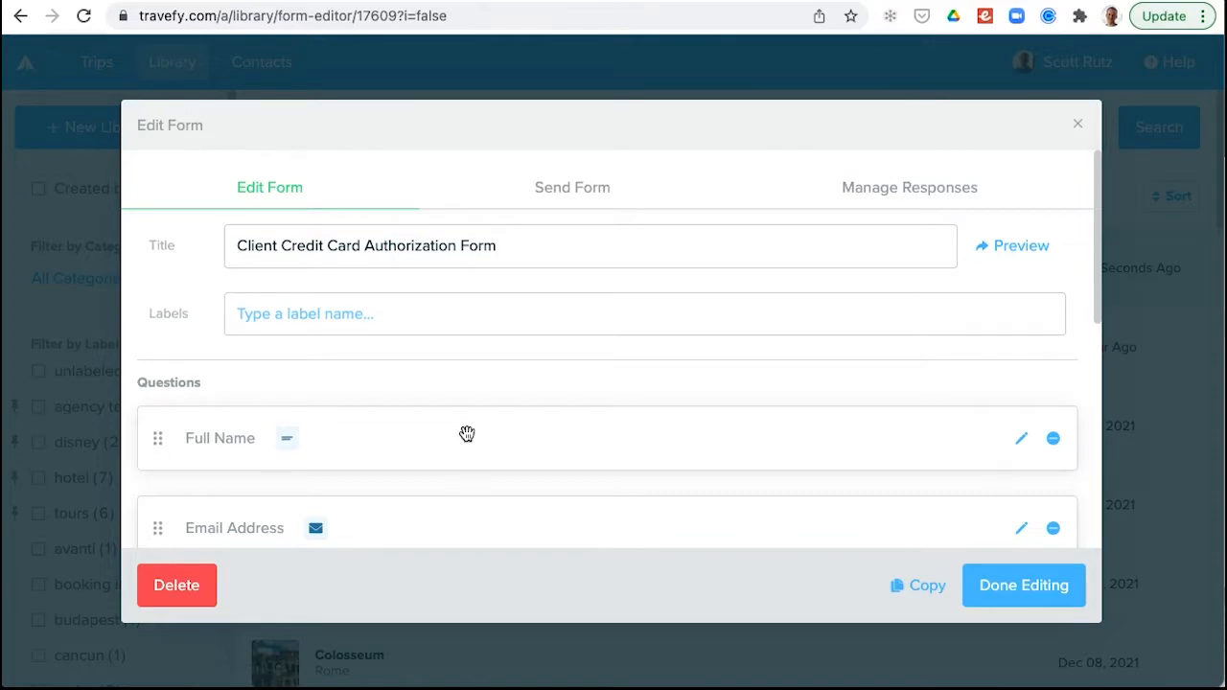
pyautogui.scroll(-1, 466, 429)
pyautogui.scroll(-5, 466, 428)
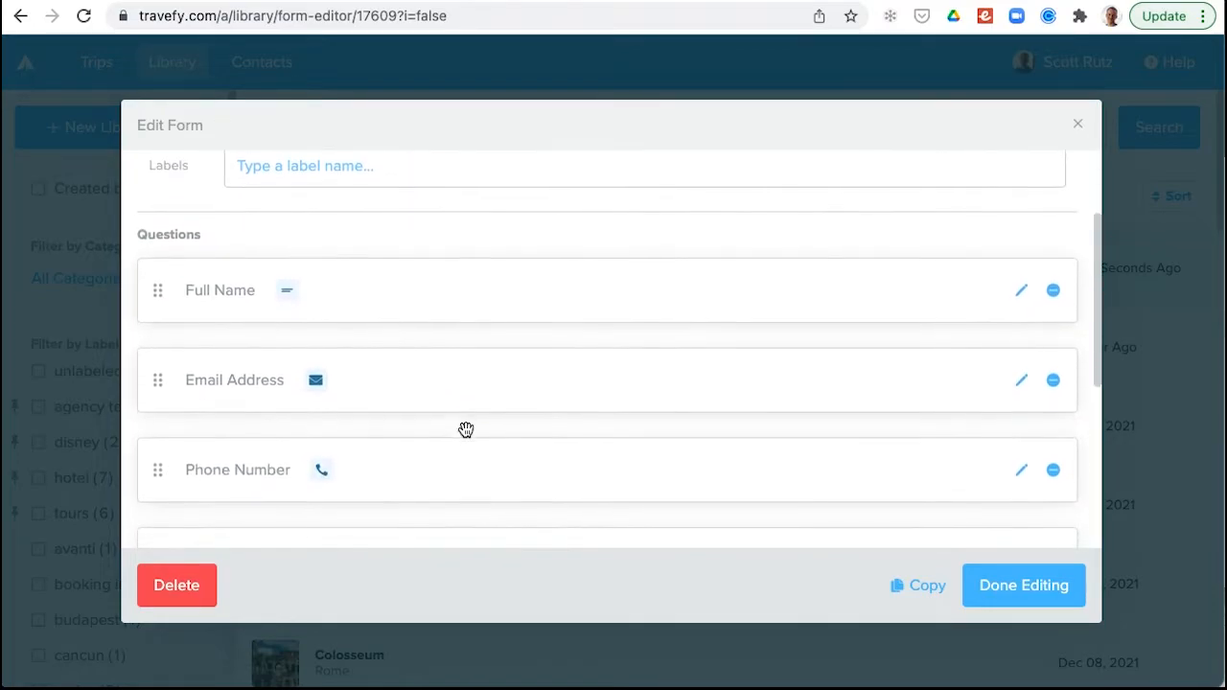
pyautogui.scroll(4, 465, 426)
pyautogui.scroll(2, 466, 433)
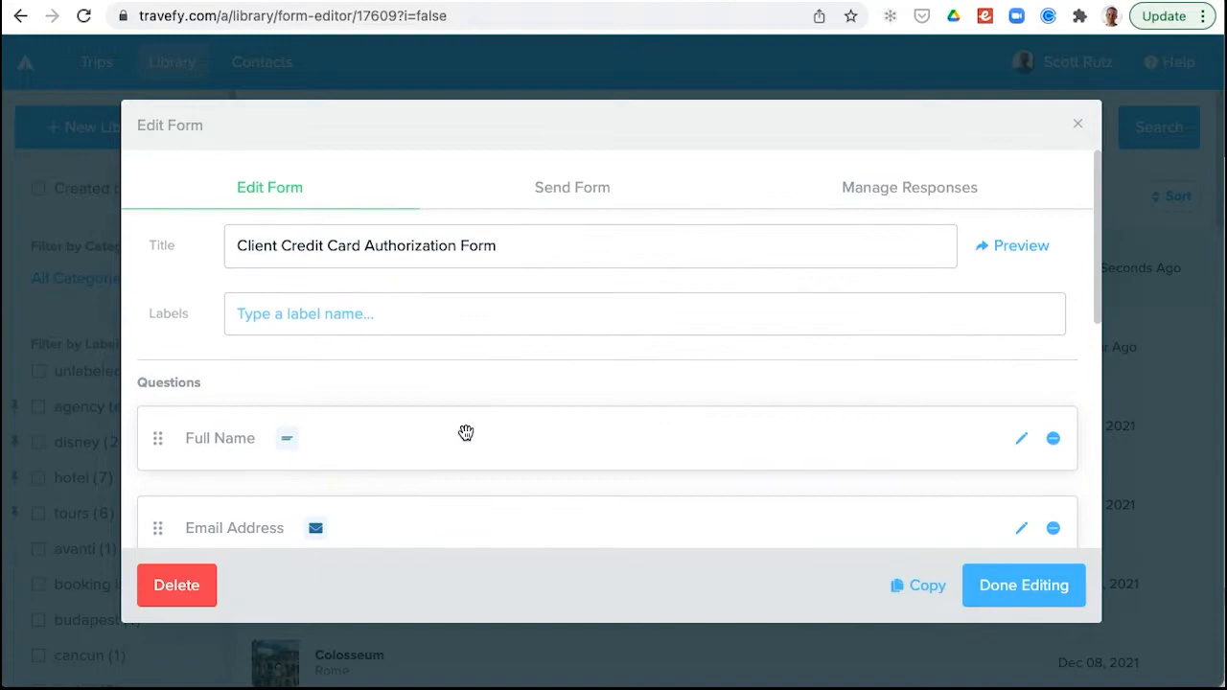
pyautogui.scroll(-2, 476, 428)
pyautogui.scroll(2, 478, 428)
# Examine the form's sending options, including recipient, authorization description, amount and deadline, and check its responses page
pyautogui.click(553, 188)
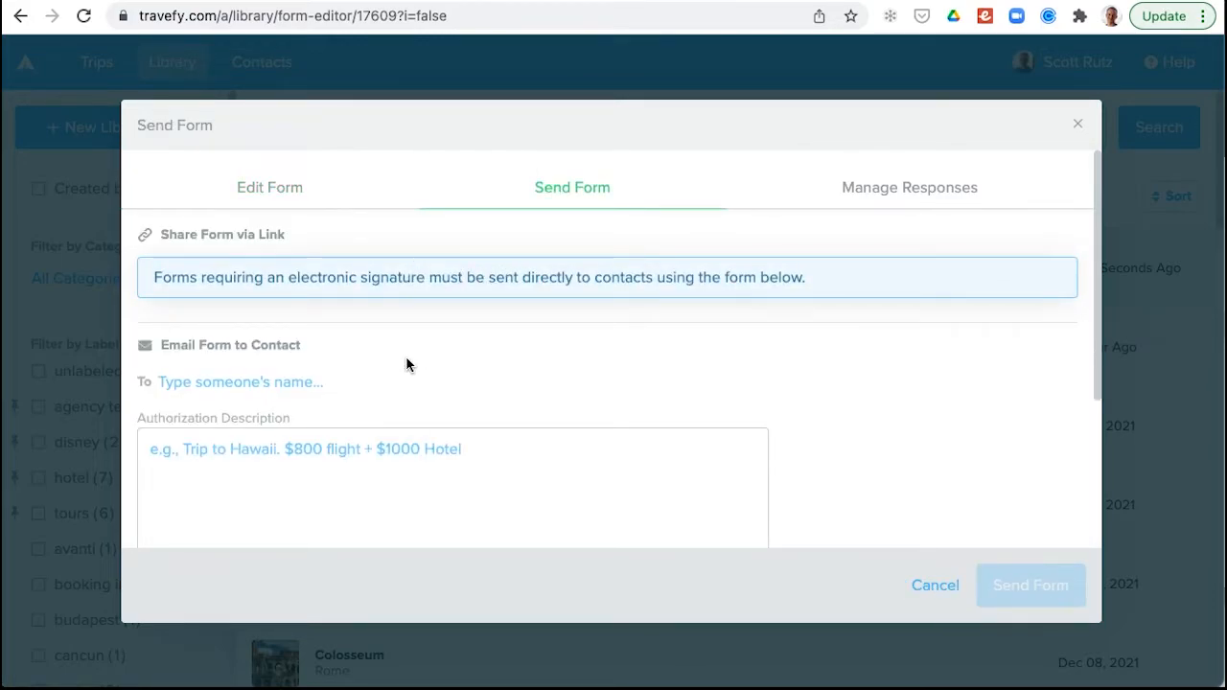
pyautogui.scroll(-2, 649, 434)
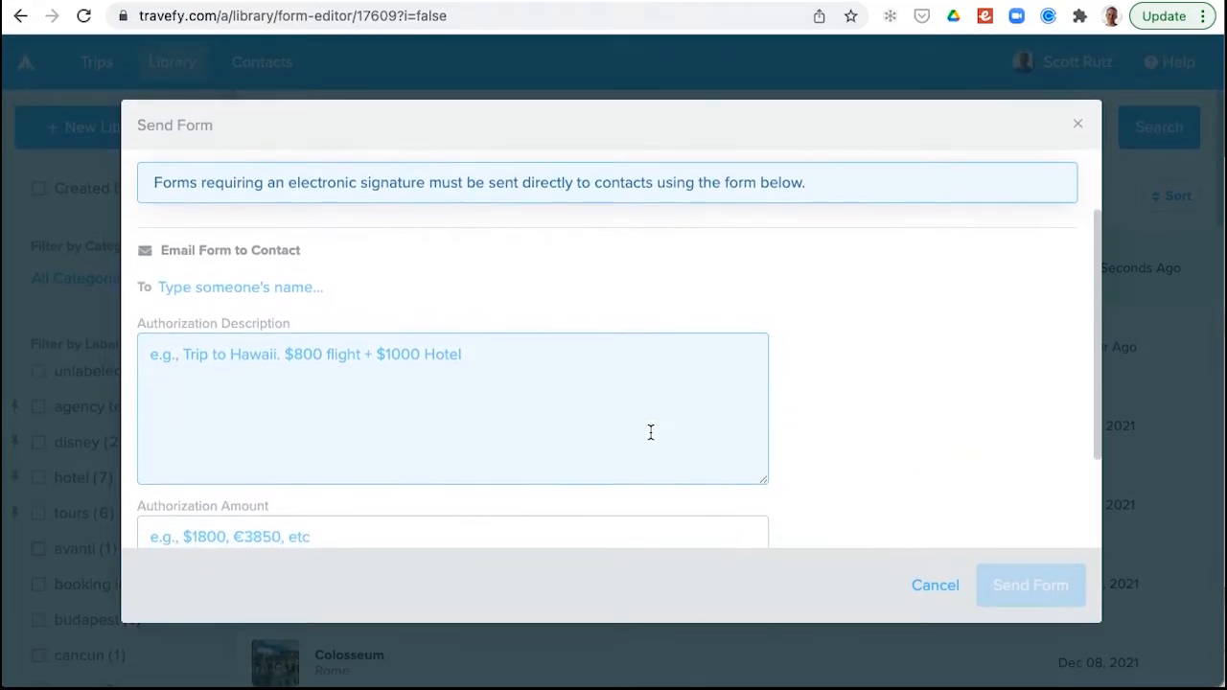
pyautogui.scroll(-2, 649, 441)
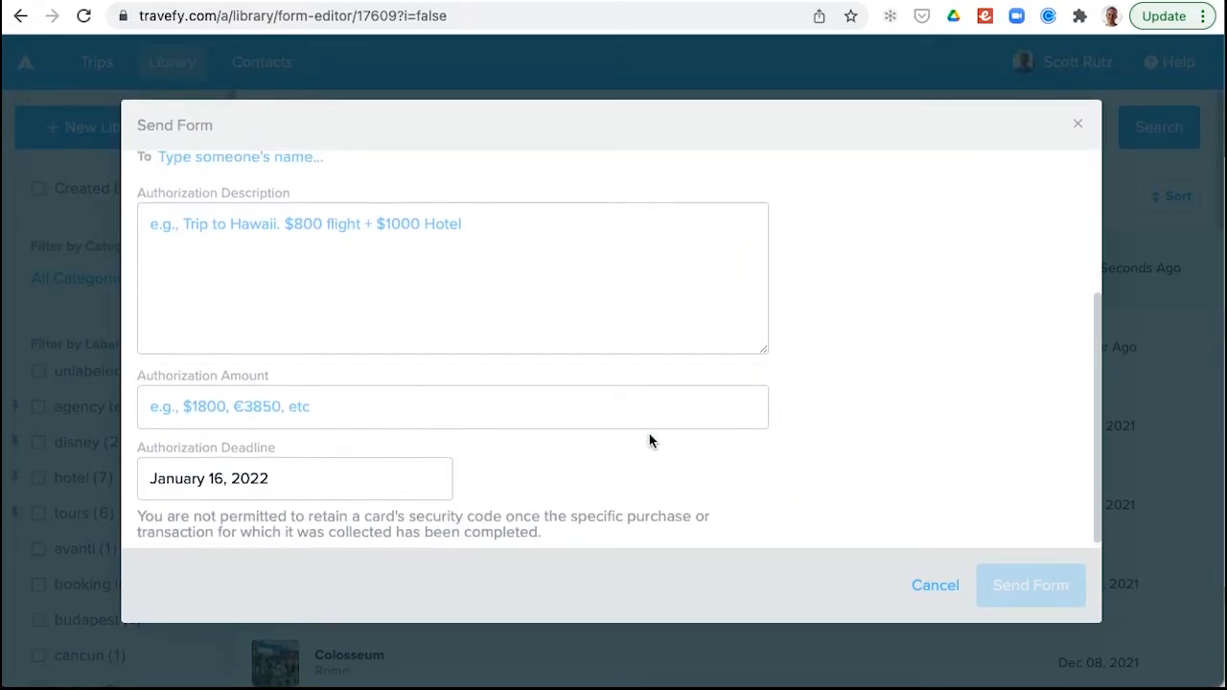
pyautogui.scroll(-1, 650, 433)
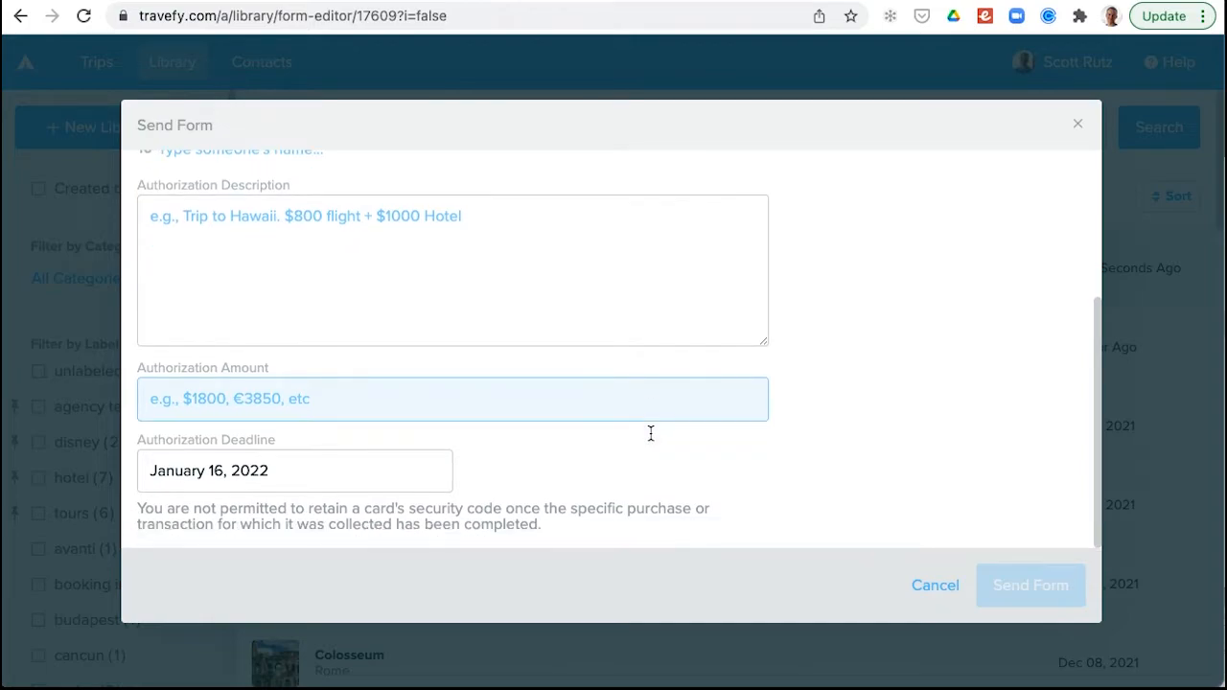
pyautogui.scroll(4, 652, 436)
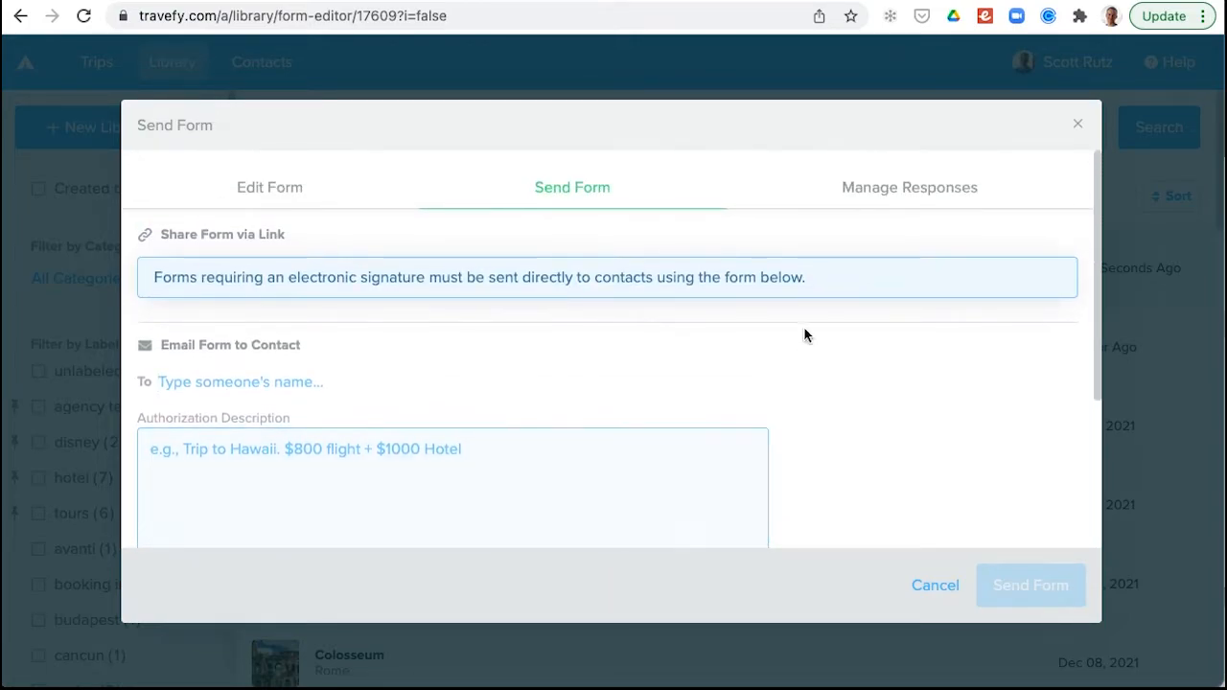
pyautogui.click(867, 192)
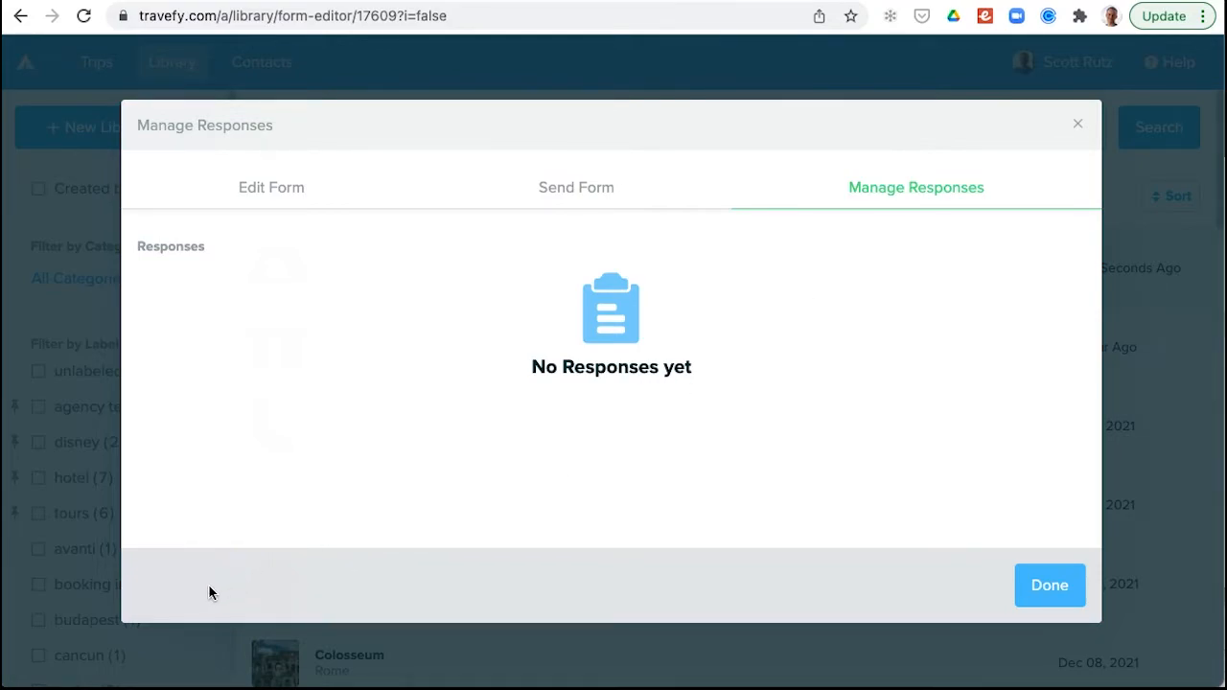
# Preview the authorization form from its editor and advance through the contact questions to the payment information page
pyautogui.click(271, 182)
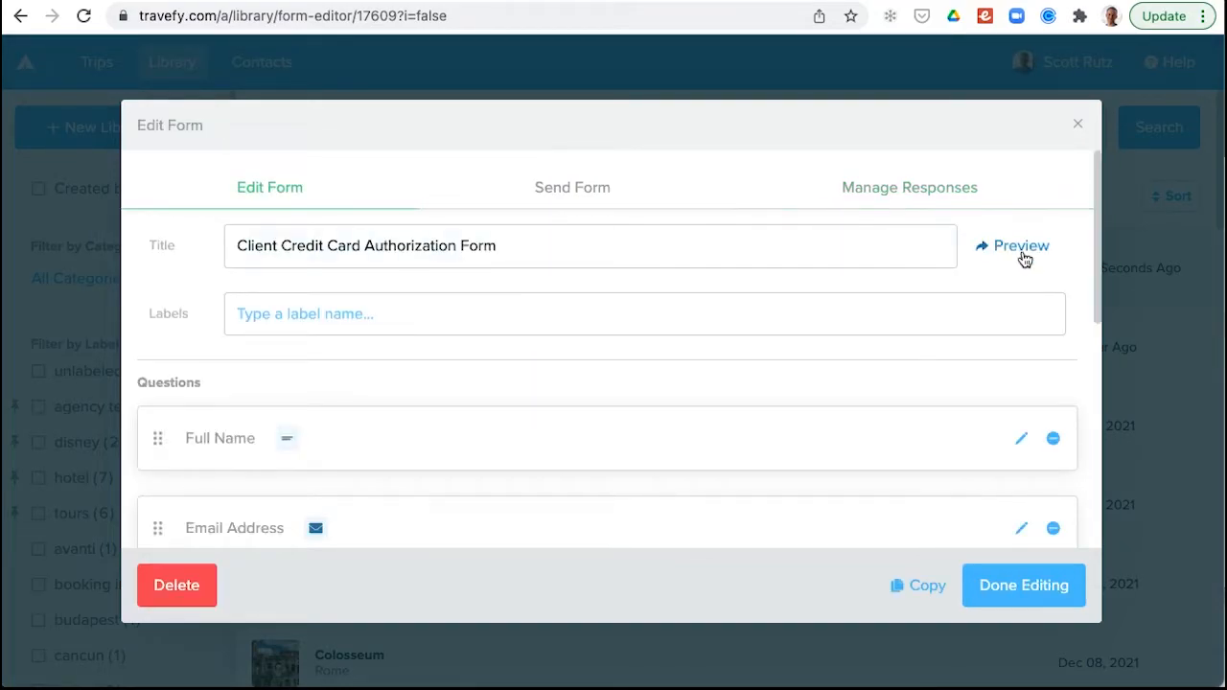
pyautogui.click(1021, 246)
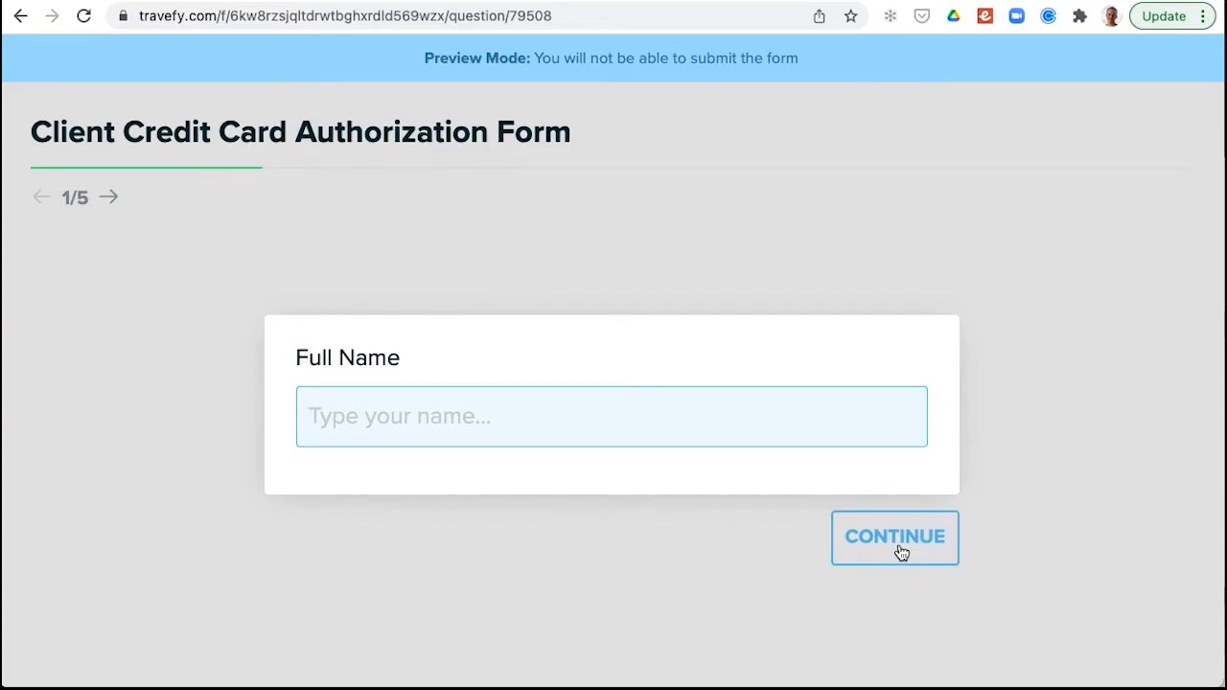
pyautogui.click(872, 542)
pyautogui.click(892, 549)
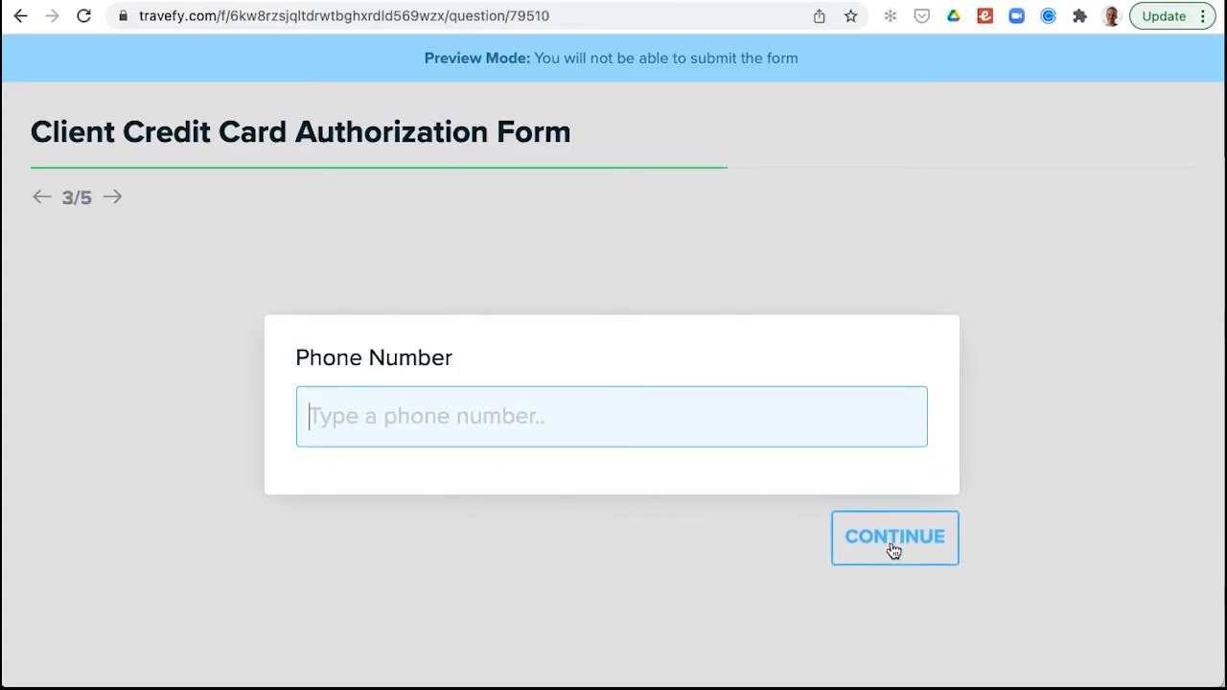
pyautogui.click(894, 549)
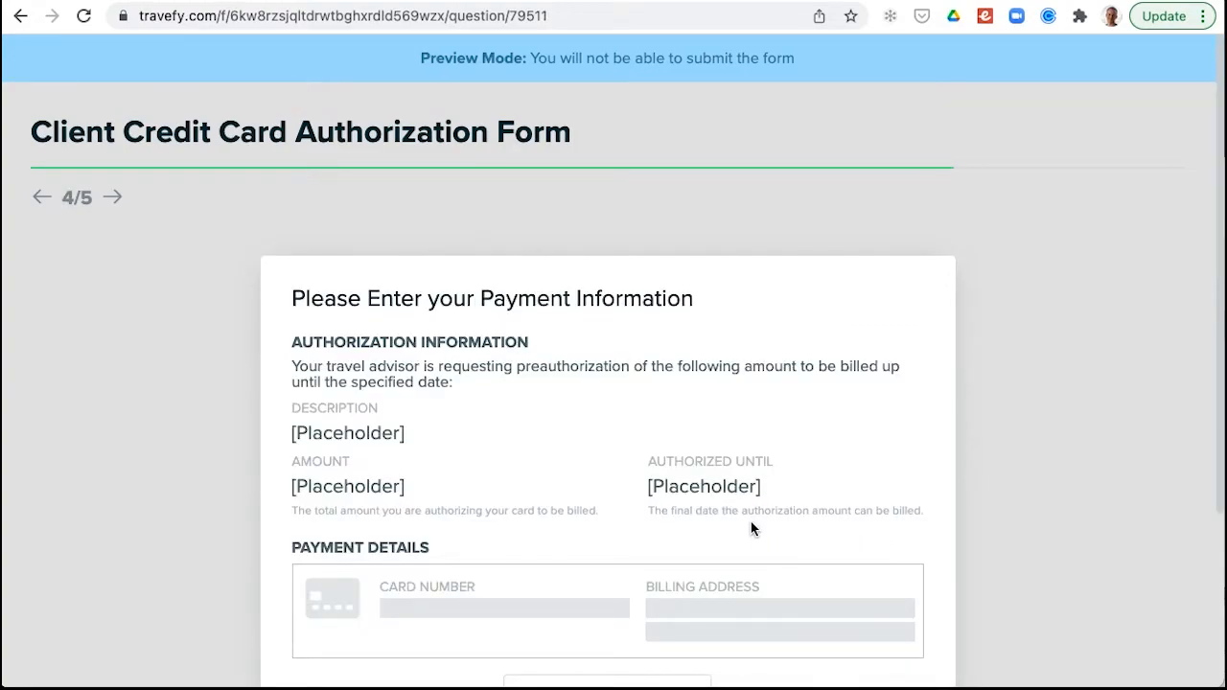
# Open the preview's payment method form, review its card and billing fields, try submitting it empty, and cancel it
pyautogui.scroll(-3, 751, 523)
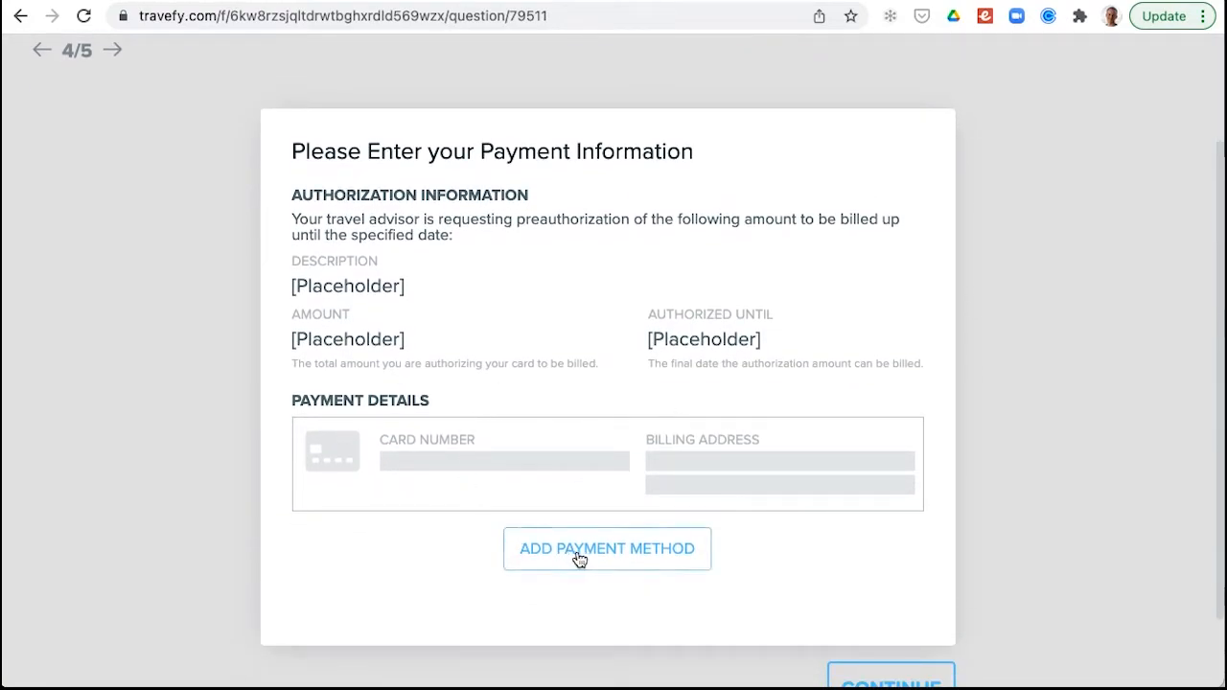
pyautogui.click(581, 558)
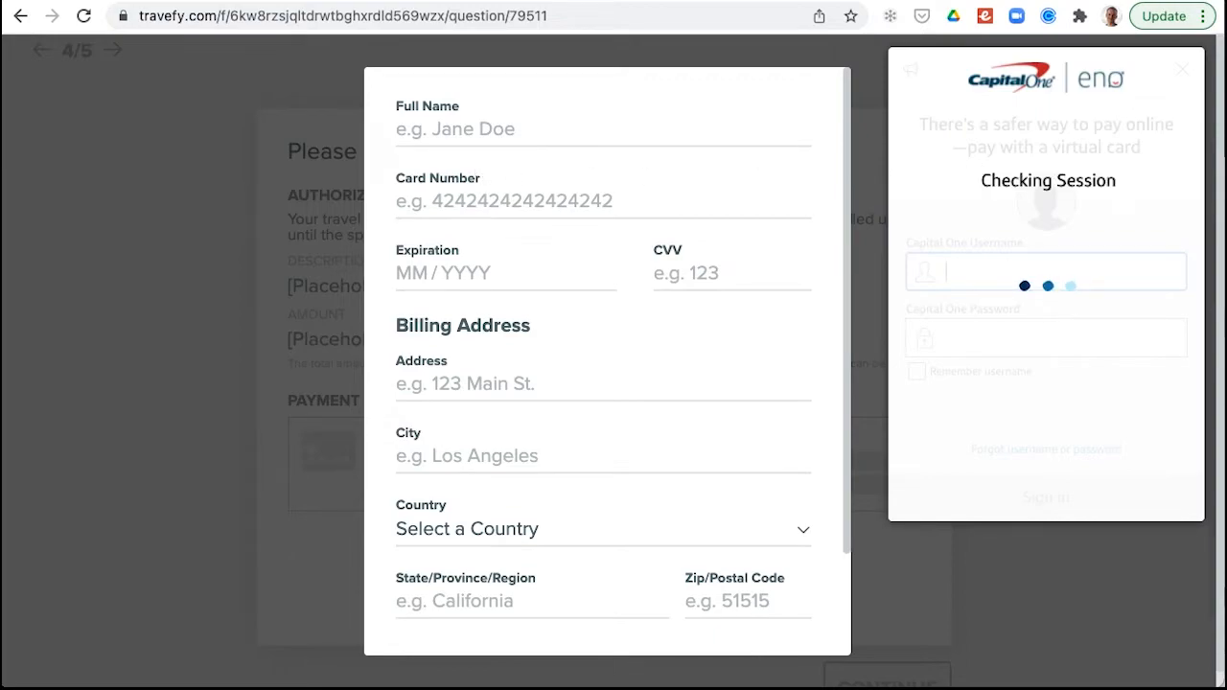
pyautogui.click(1183, 72)
pyautogui.click(1183, 73)
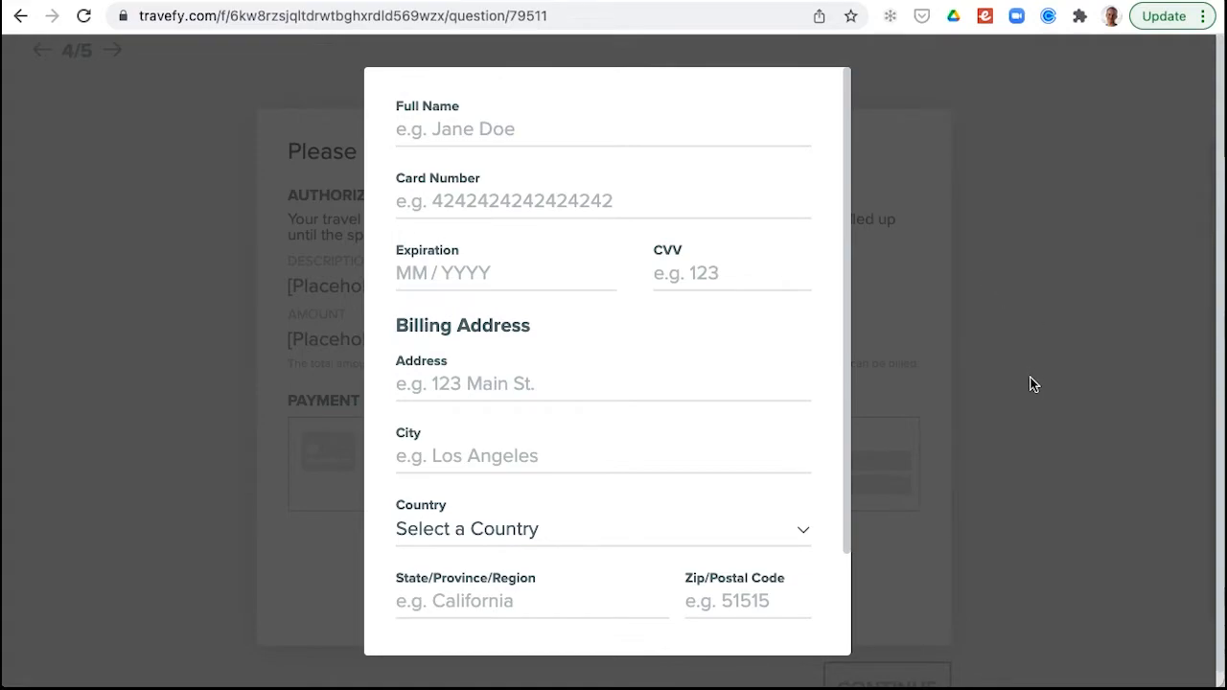
pyautogui.scroll(-1, 1011, 400)
pyautogui.scroll(1, 1011, 400)
pyautogui.scroll(-3, 734, 390)
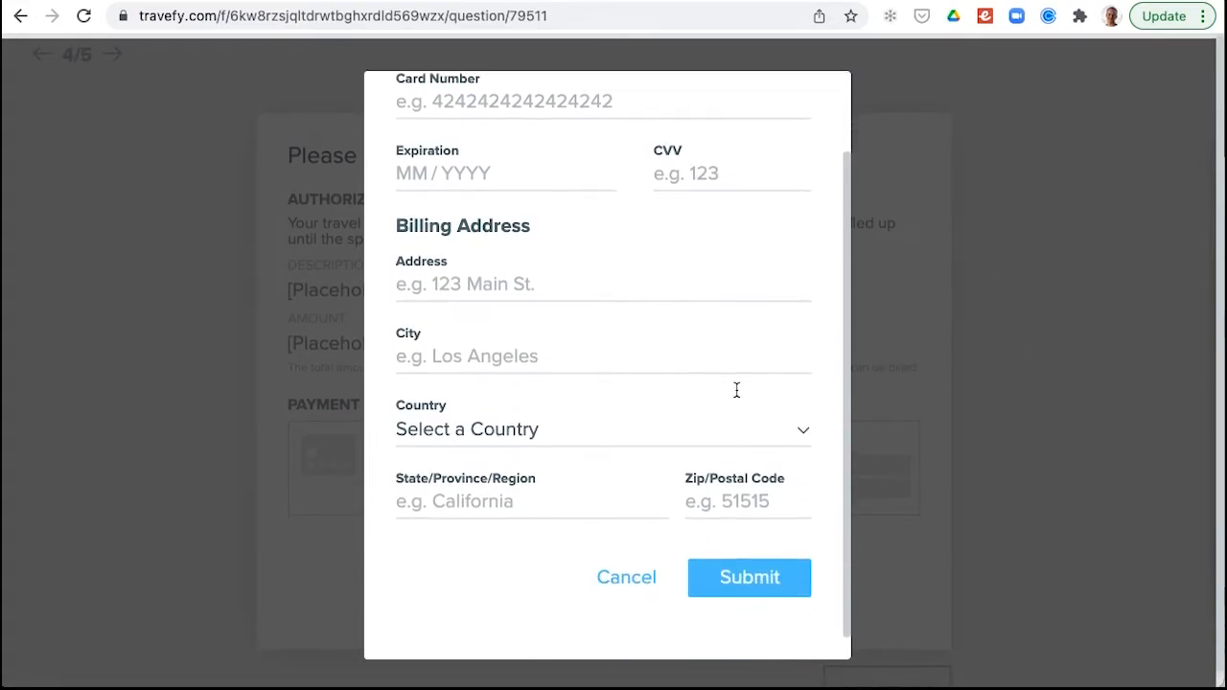
pyautogui.click(766, 567)
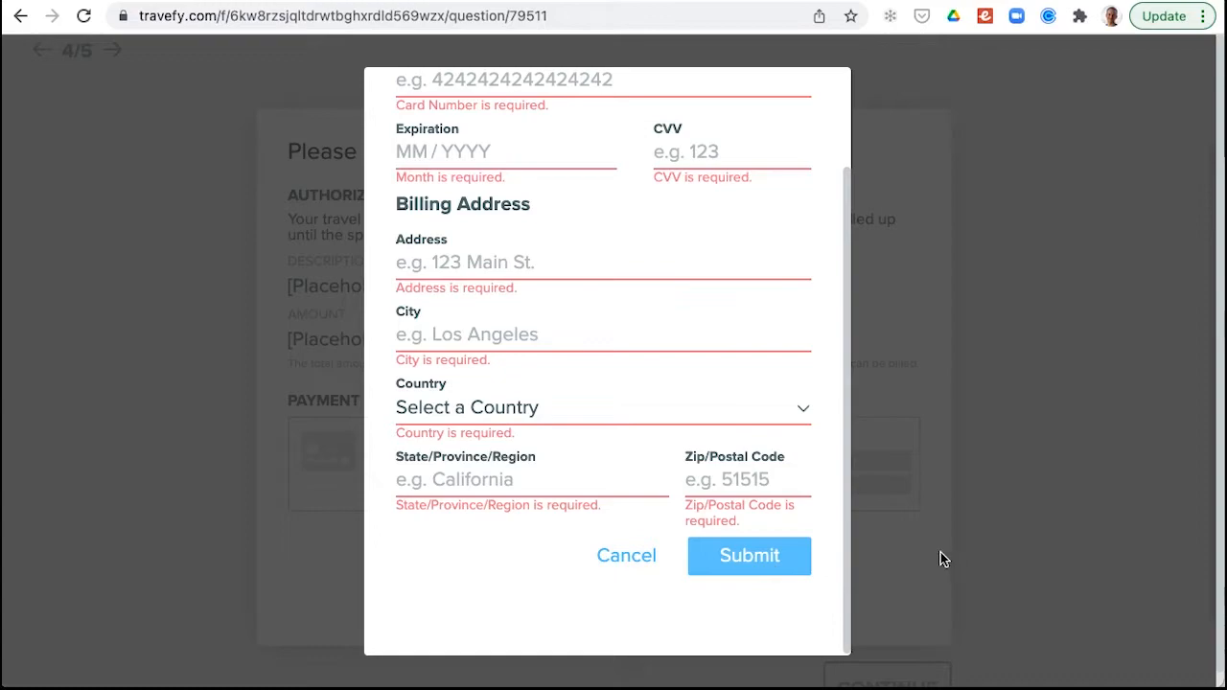
pyautogui.click(666, 567)
# Continue to the preview's review page and examine the required responses and the electronic signature section, including the signer's IP address
pyautogui.scroll(-2, 1004, 543)
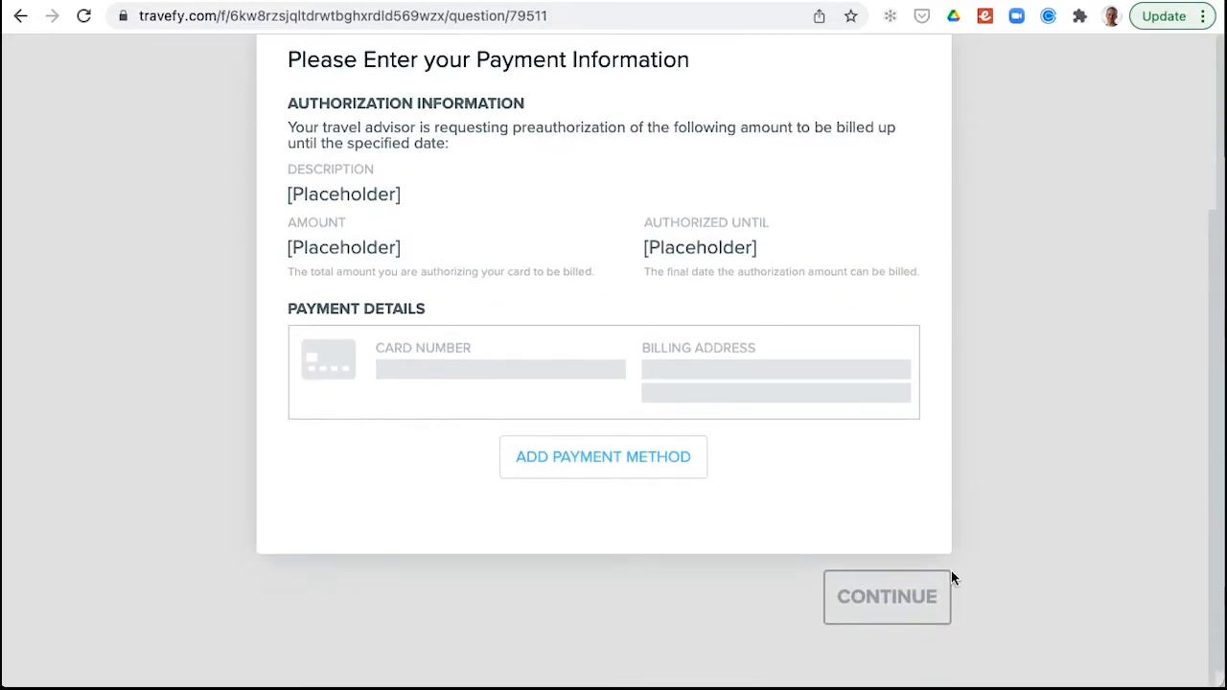
pyautogui.click(912, 589)
pyautogui.scroll(2, 648, 215)
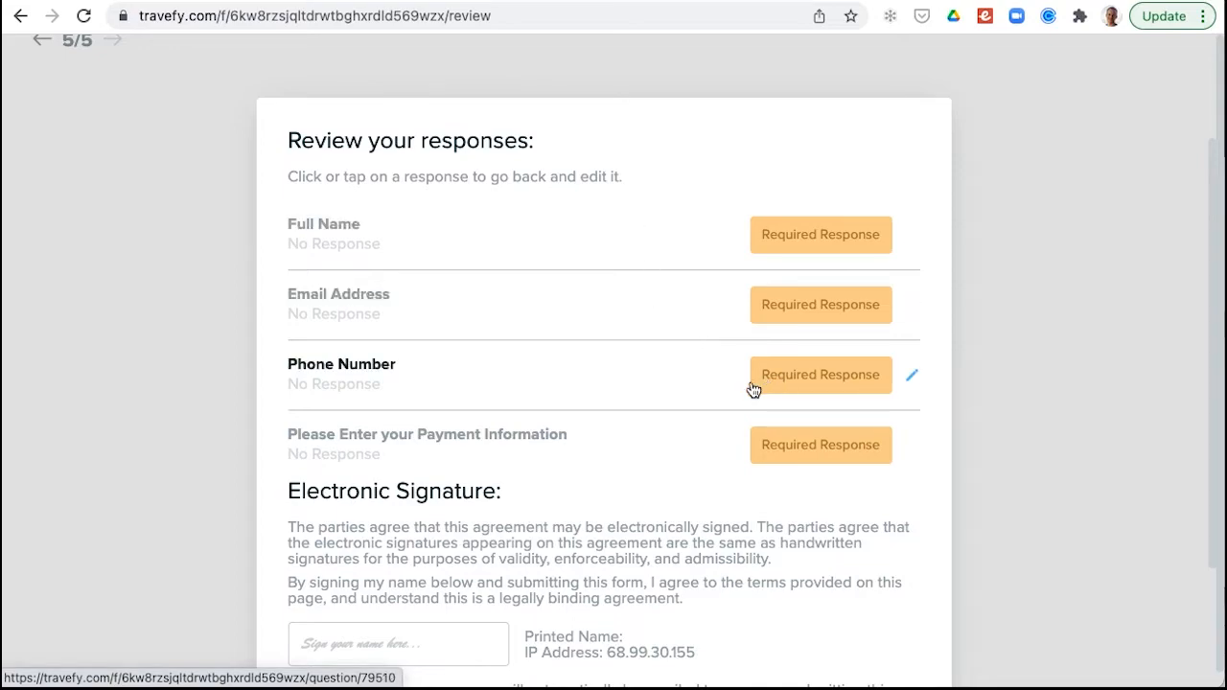
pyautogui.scroll(-2, 726, 480)
pyautogui.scroll(-1, 725, 476)
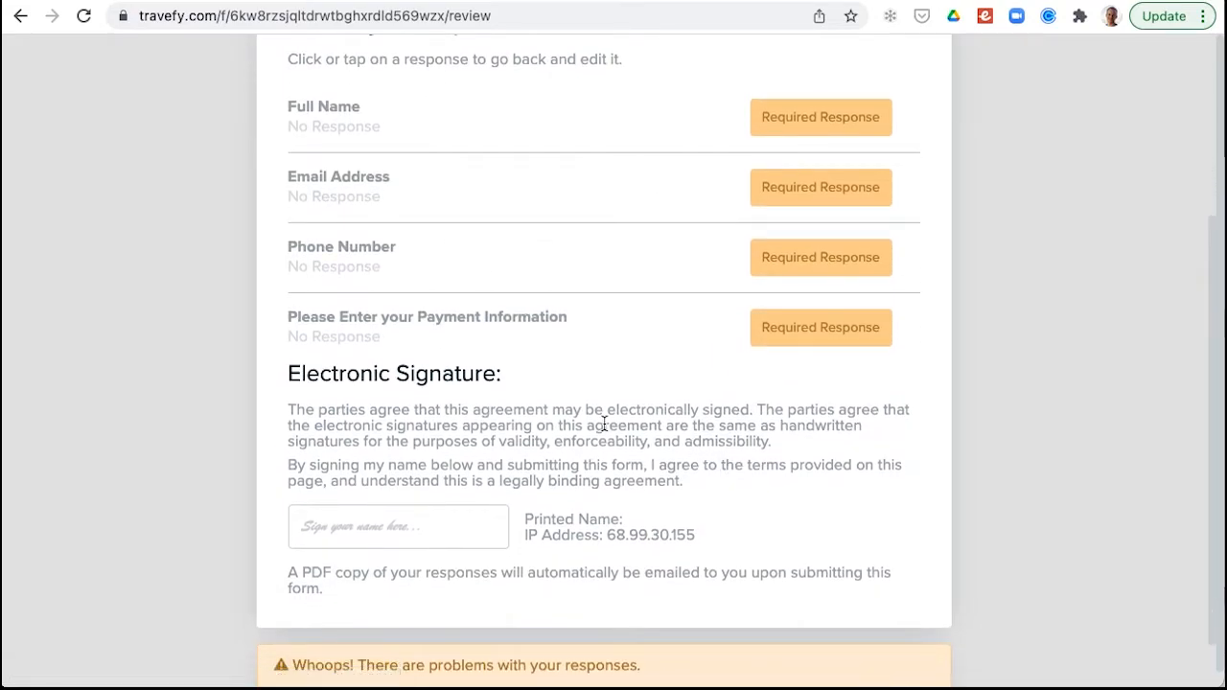
pyautogui.scroll(-1, 385, 476)
pyautogui.click(385, 477)
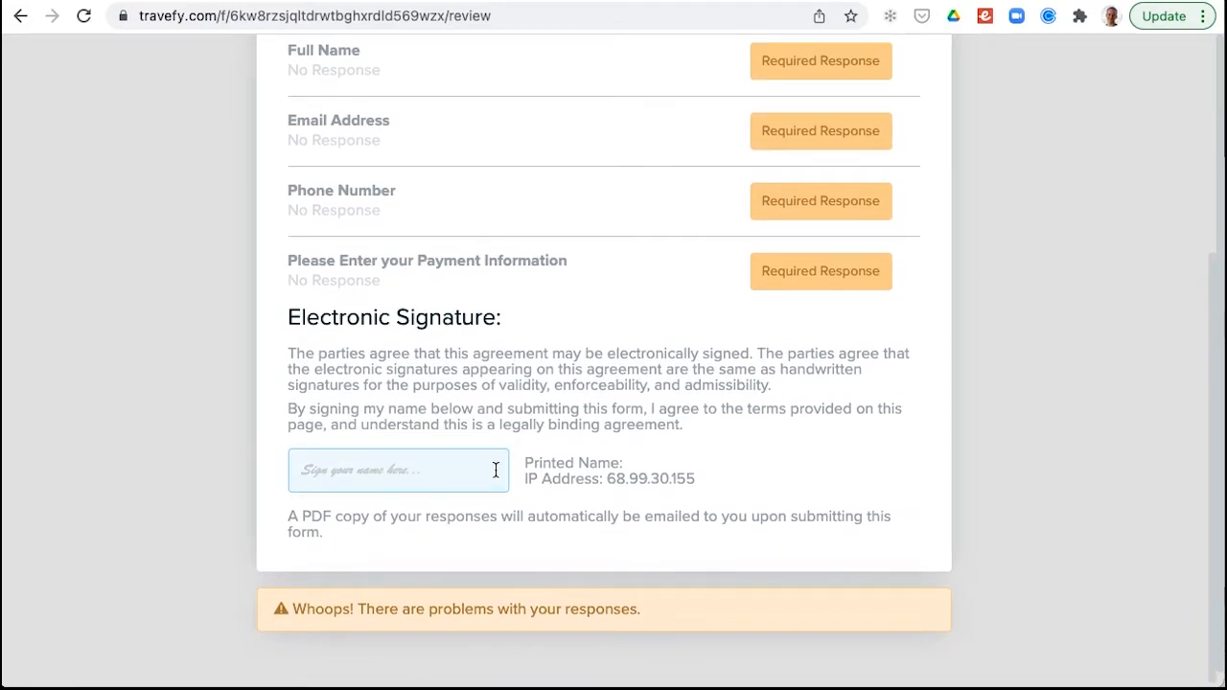
pyautogui.moveTo(527, 477); pyautogui.dragTo(706, 471)
pyautogui.click(706, 471)
pyautogui.tripleClick(706, 473)
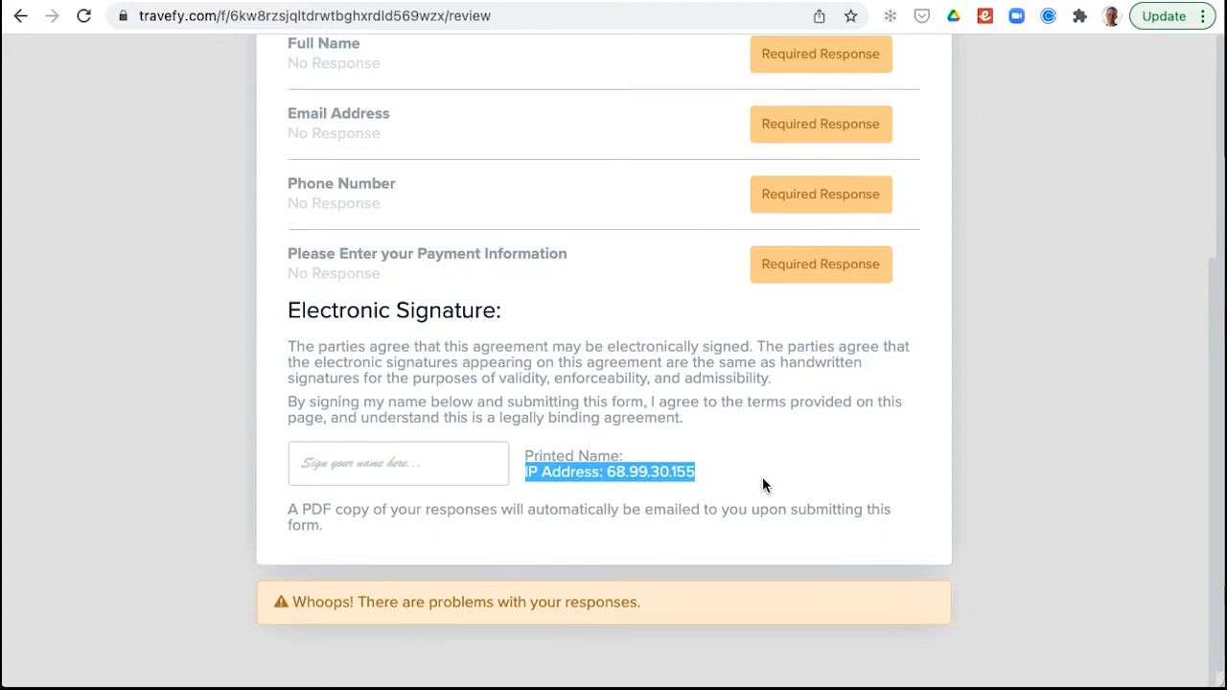
pyautogui.scroll(2, 762, 479)
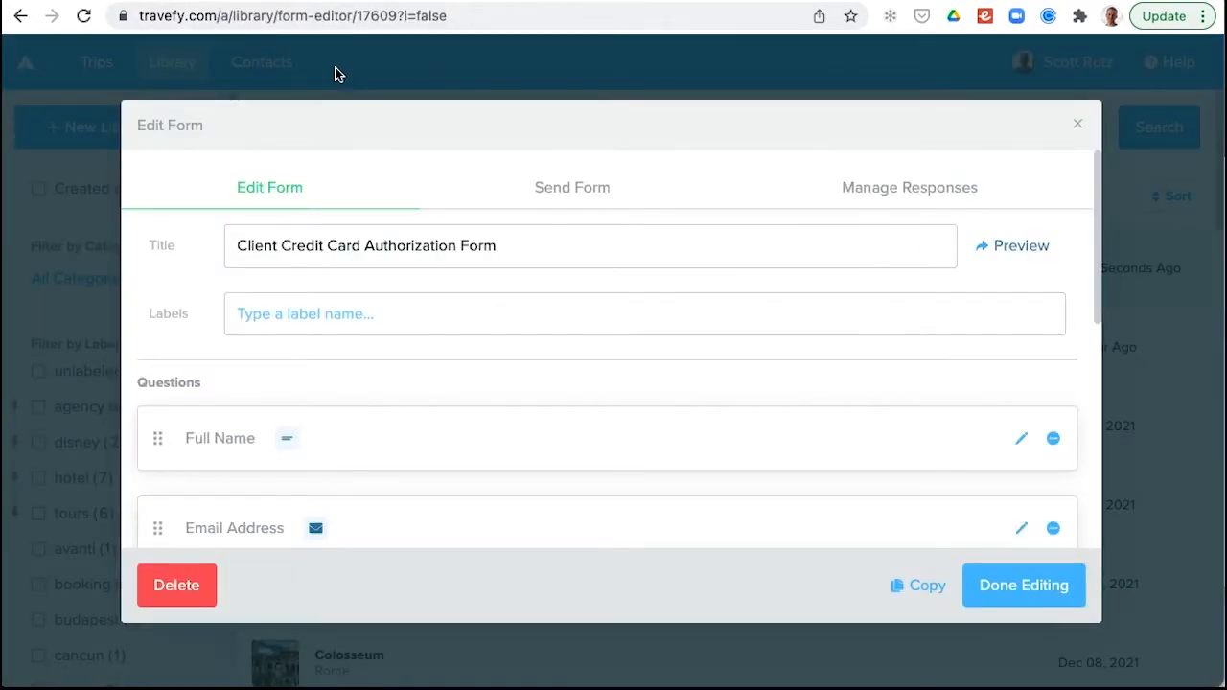
# Open the first client in the contacts and view the client's responses to the Credit Card Authorization form
pyautogui.click(339, 65)
pyautogui.click(279, 71)
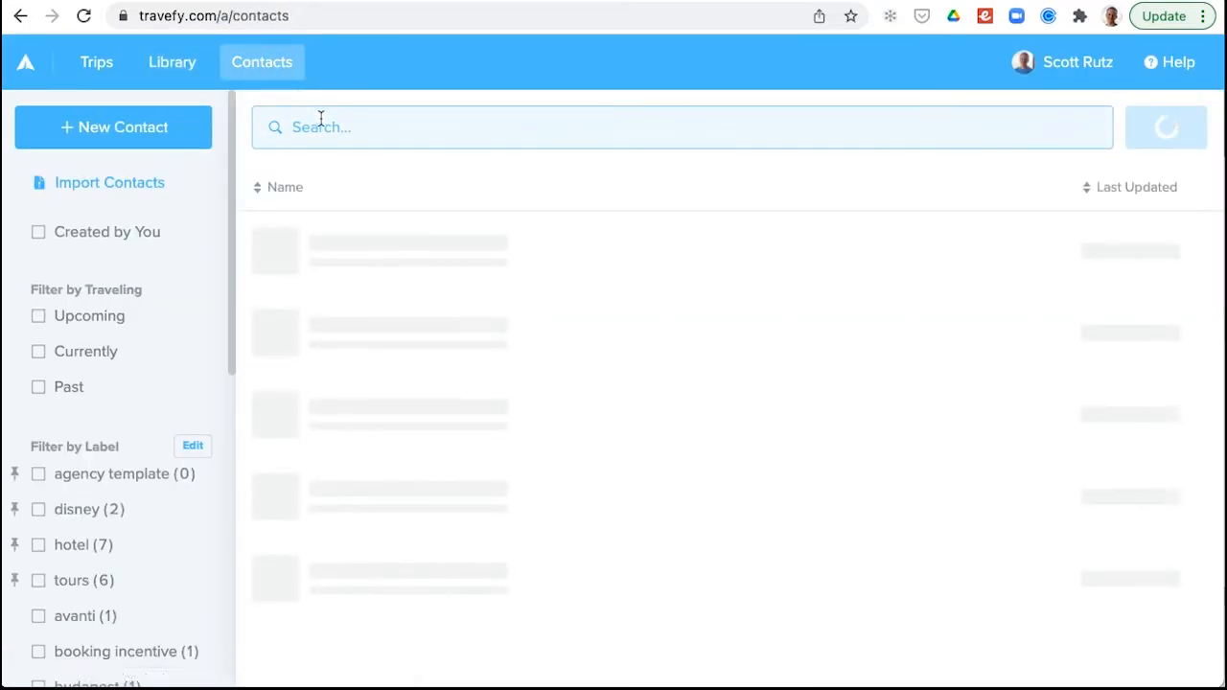
pyautogui.click(376, 266)
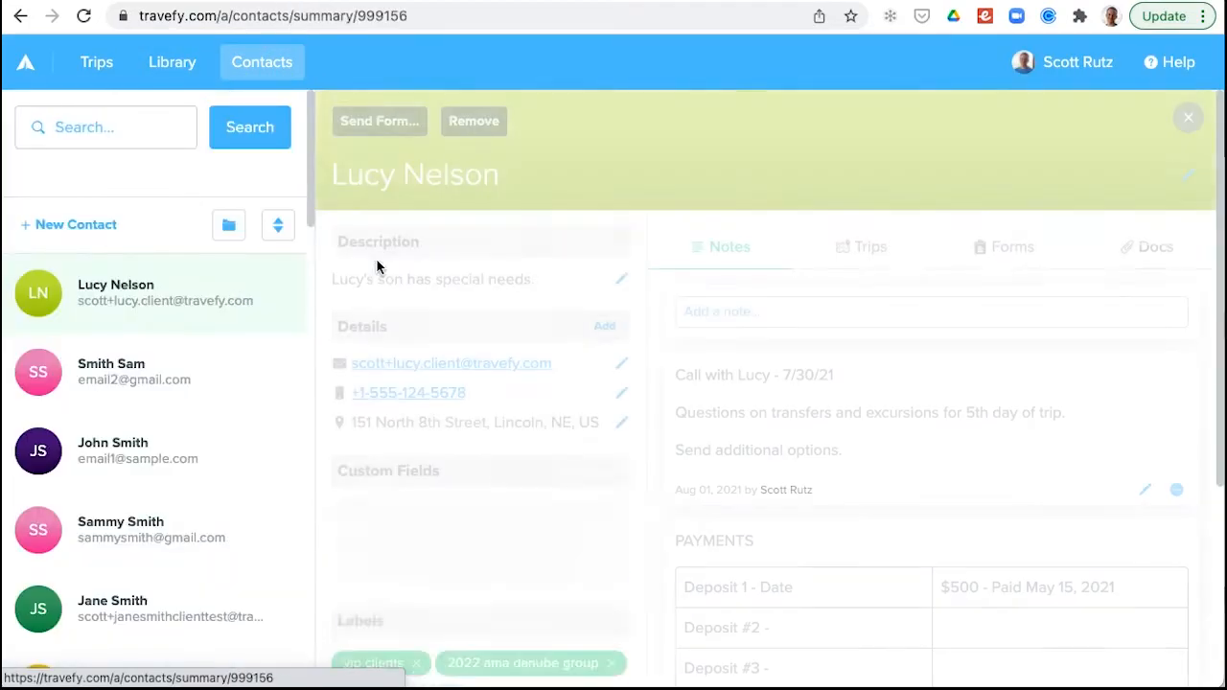
pyautogui.click(1000, 251)
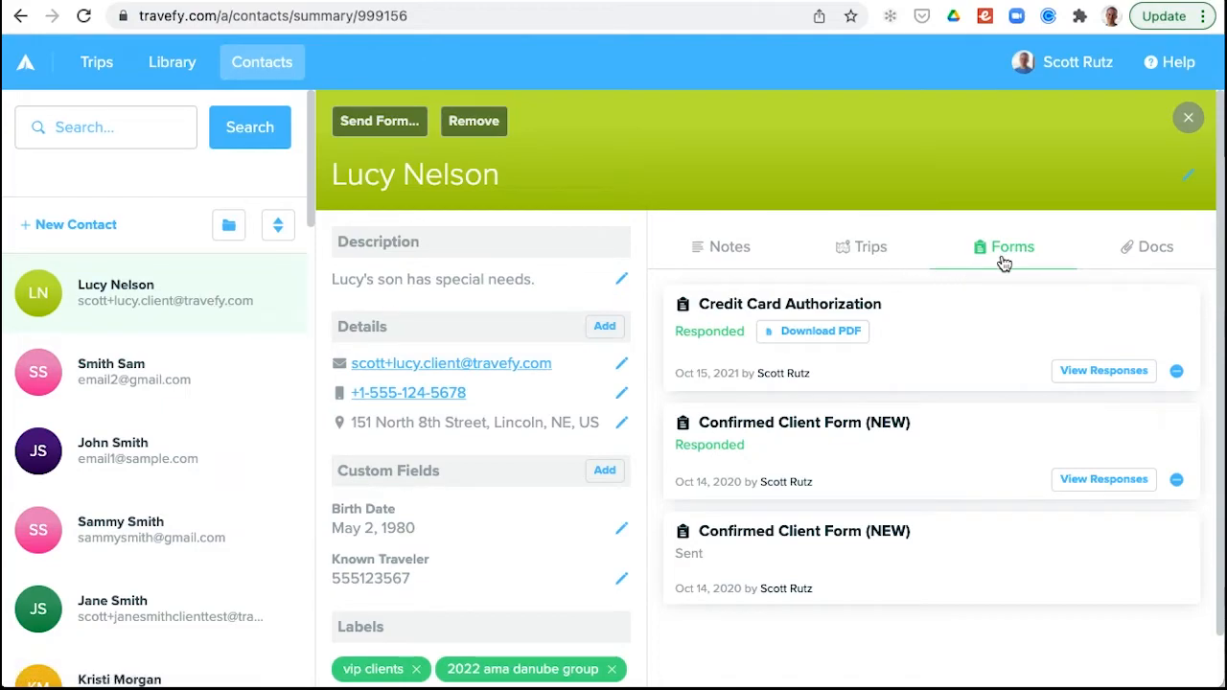
pyautogui.click(1099, 376)
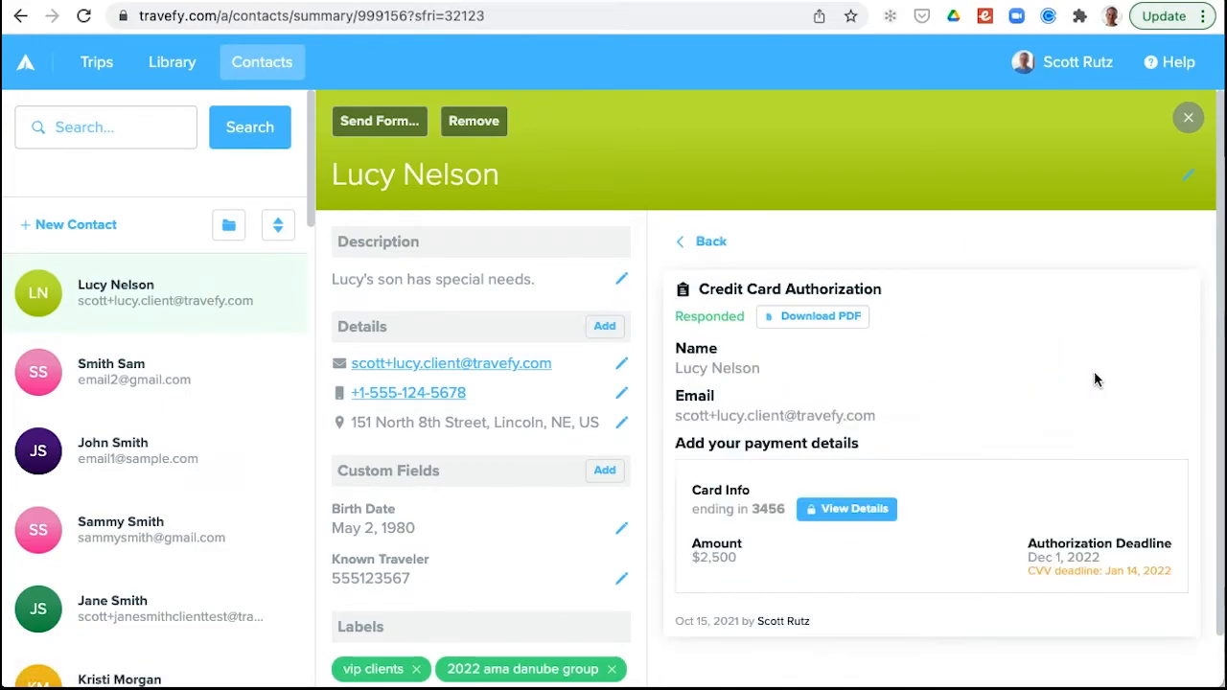
# Reveal the client's stored card details by entering the account password, then close them and check the authorization and CVV deadlines
pyautogui.click(869, 518)
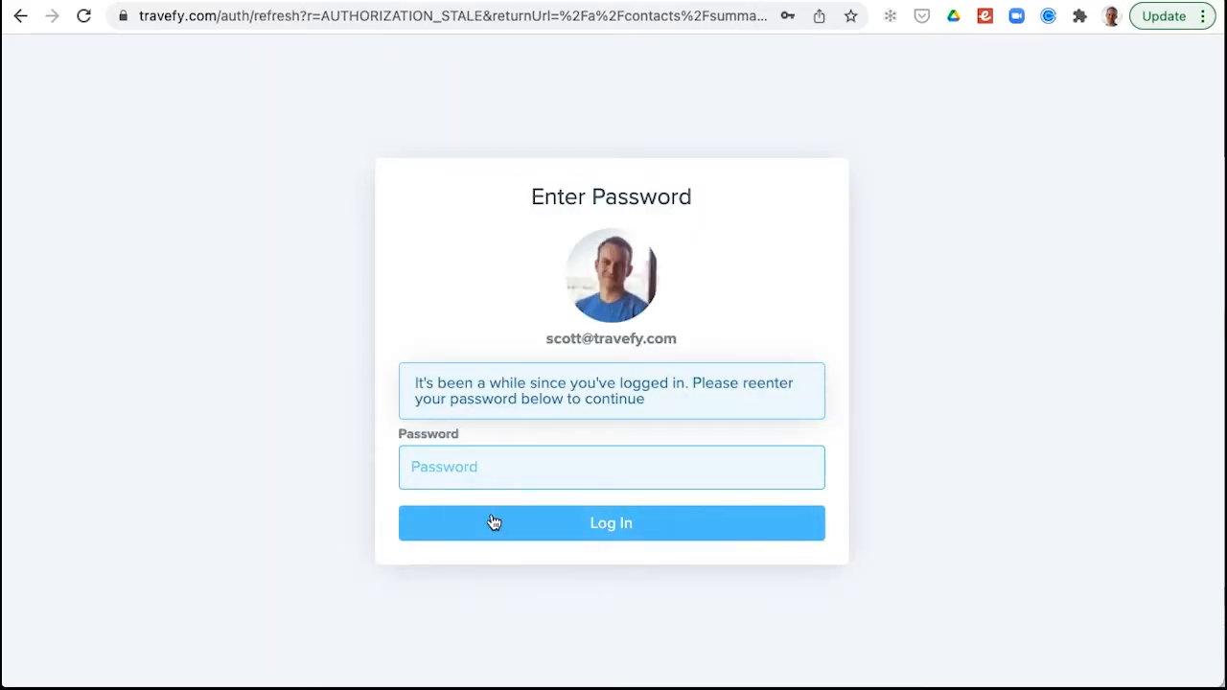
pyautogui.write('•••••••••••••')
pyautogui.press('Return')
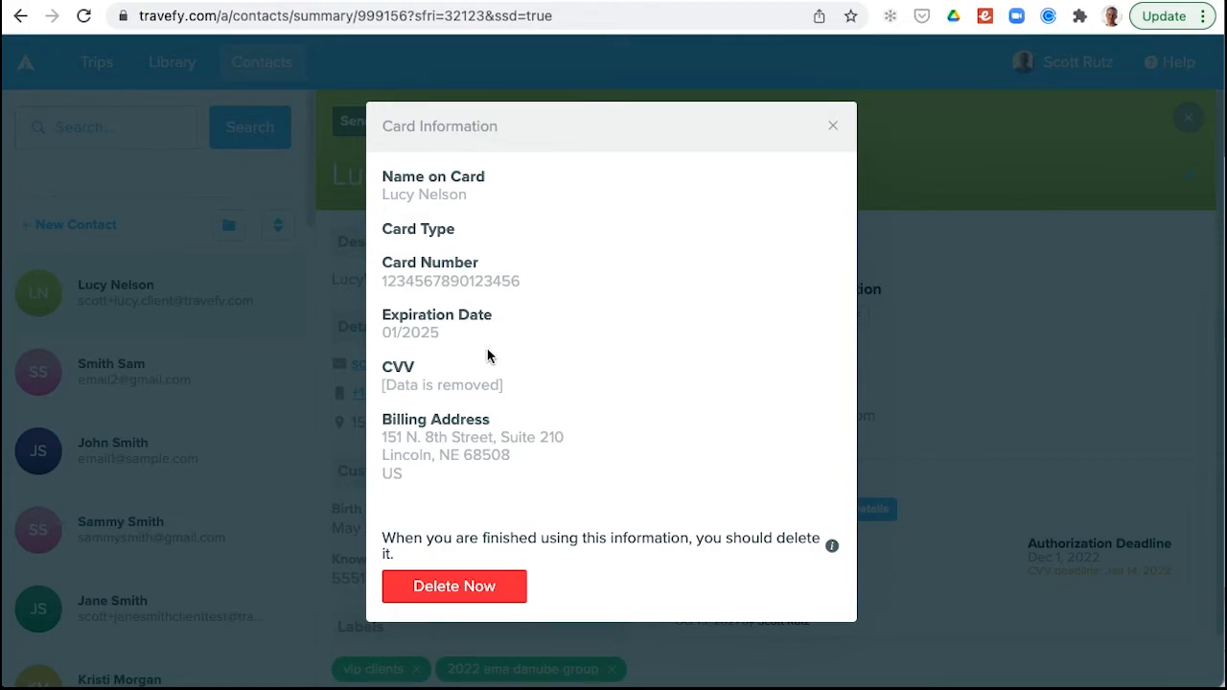
pyautogui.click(832, 128)
pyautogui.scroll(-1, 923, 457)
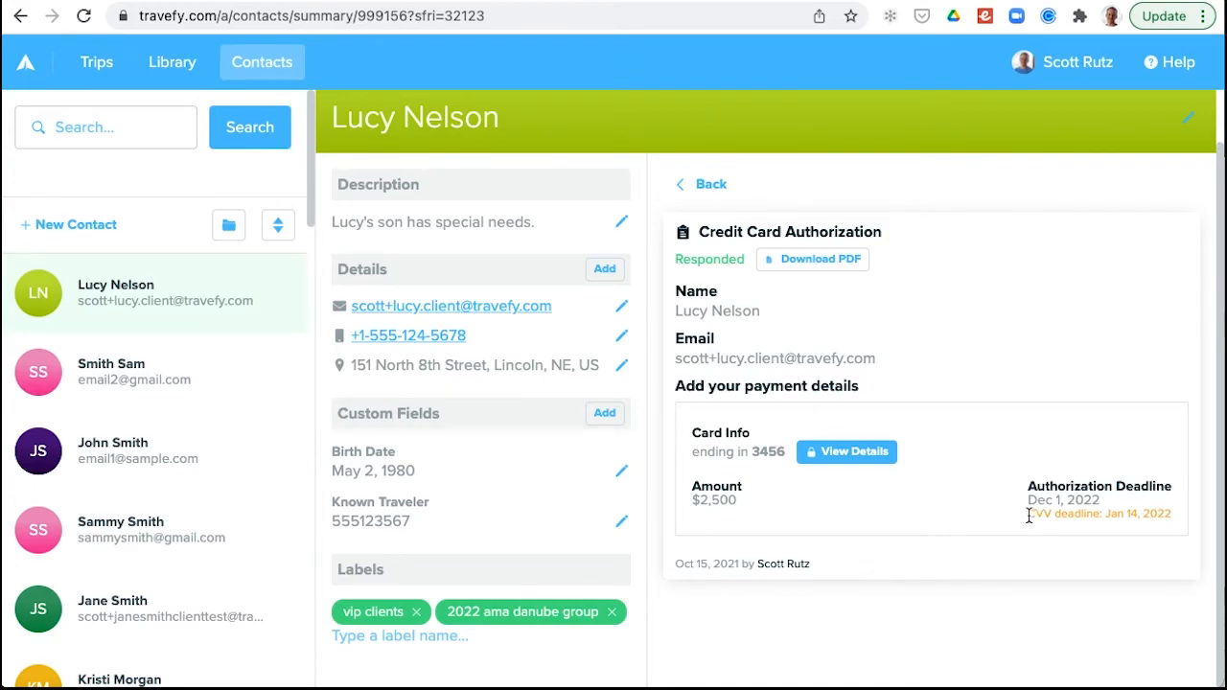
pyautogui.scroll(1, 1035, 518)
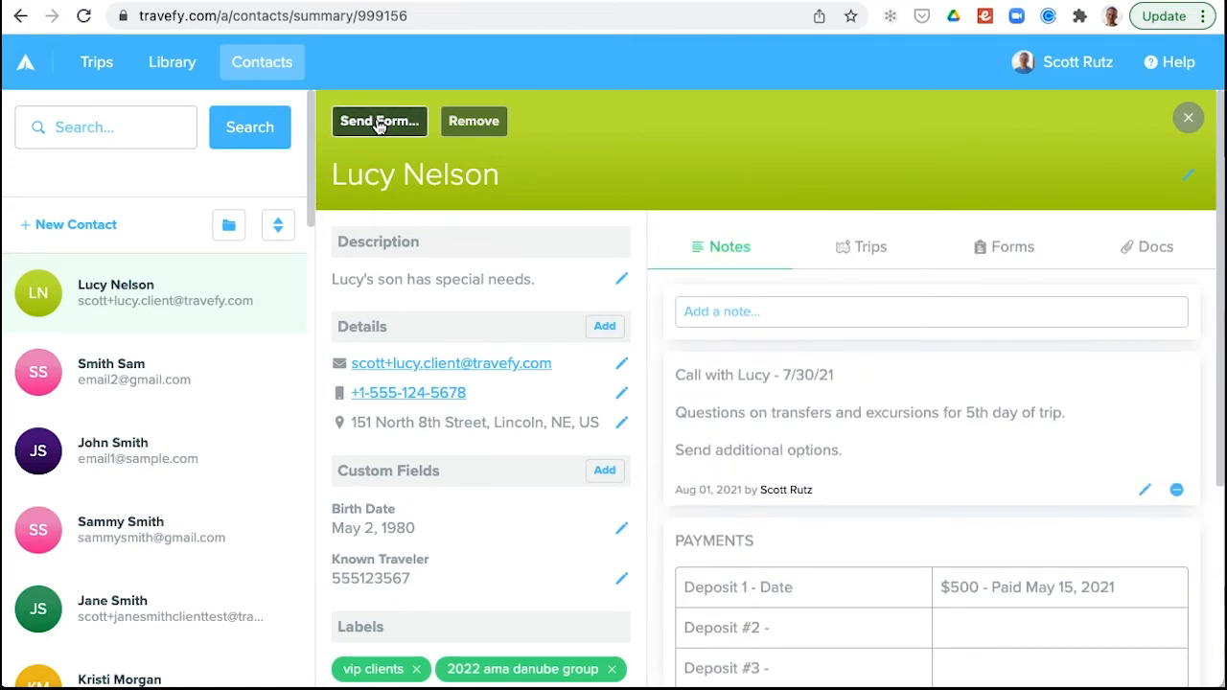
# Draft a form request from the contact's record with authorization description "Hotel, flights, tours" and amount $3,500, and cancel sending it
pyautogui.click(347, 123)
pyautogui.click(403, 203)
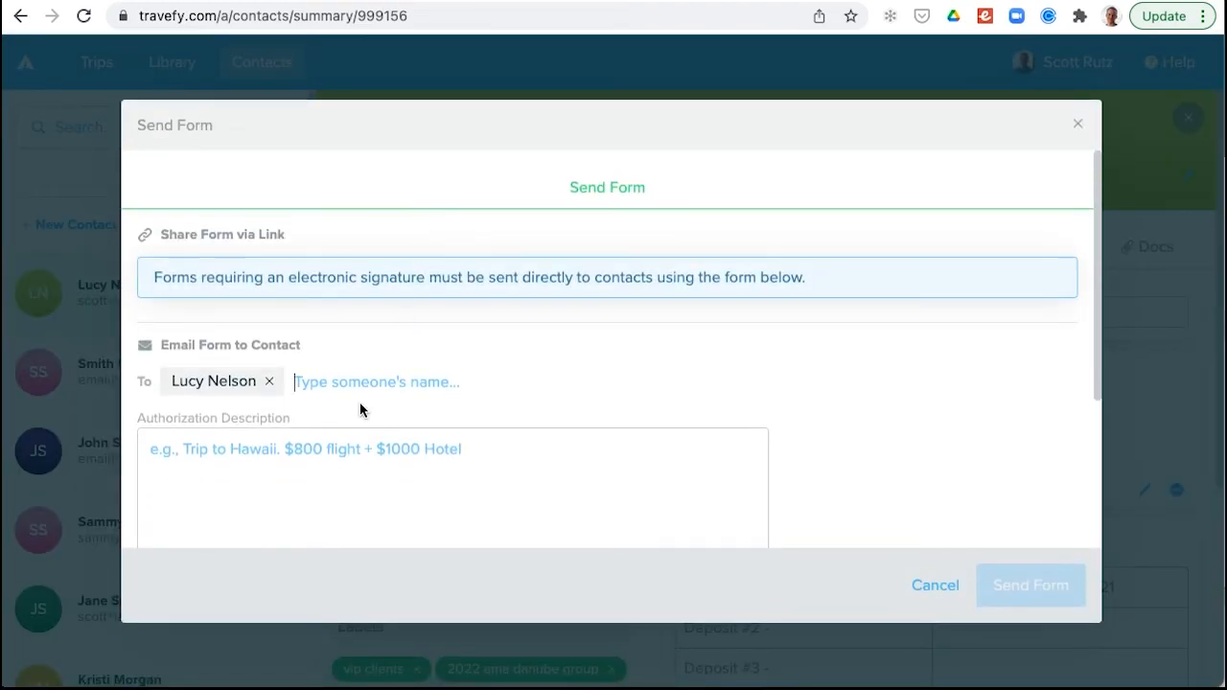
pyautogui.scroll(-2, 479, 378)
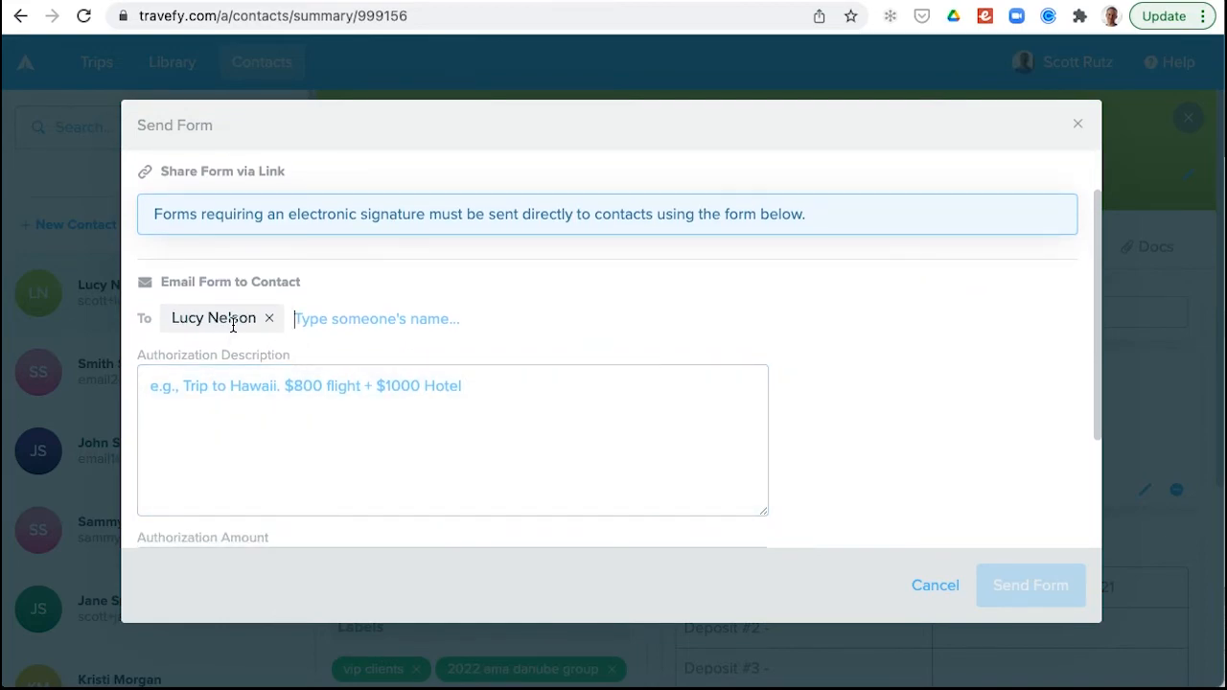
pyautogui.scroll(-2, 304, 324)
pyautogui.click(272, 321)
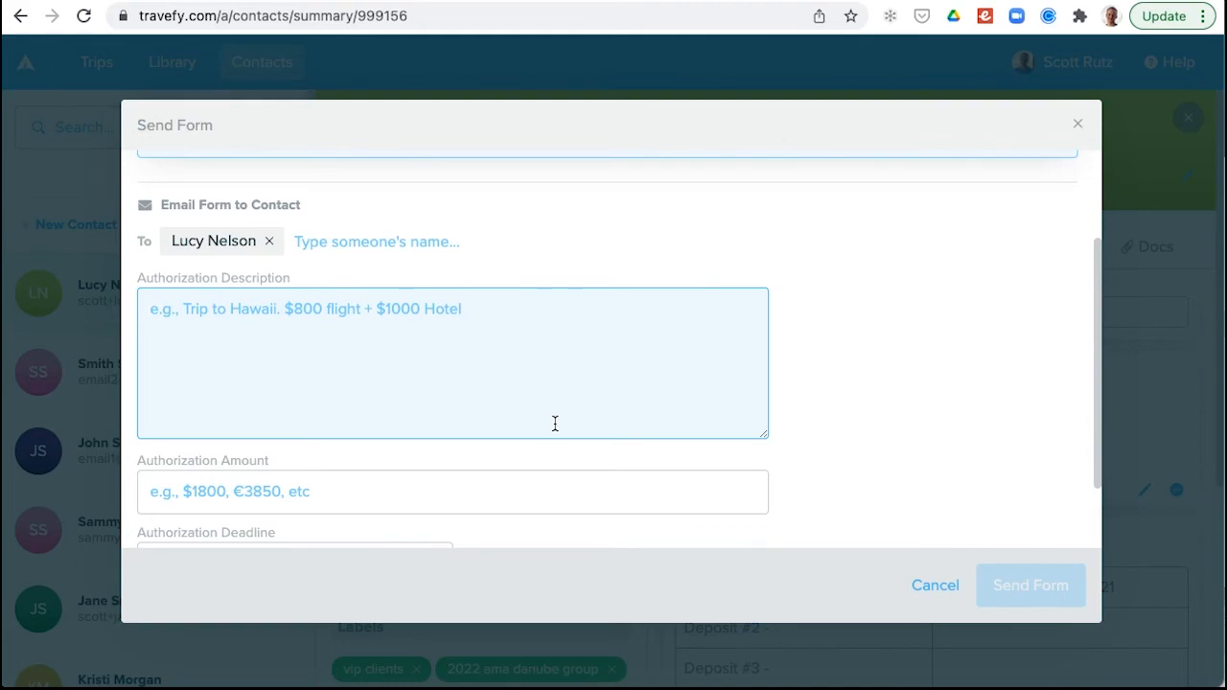
pyautogui.scroll(-2, 554, 423)
pyautogui.write('Hotel, flights, tours')
pyautogui.click(441, 408)
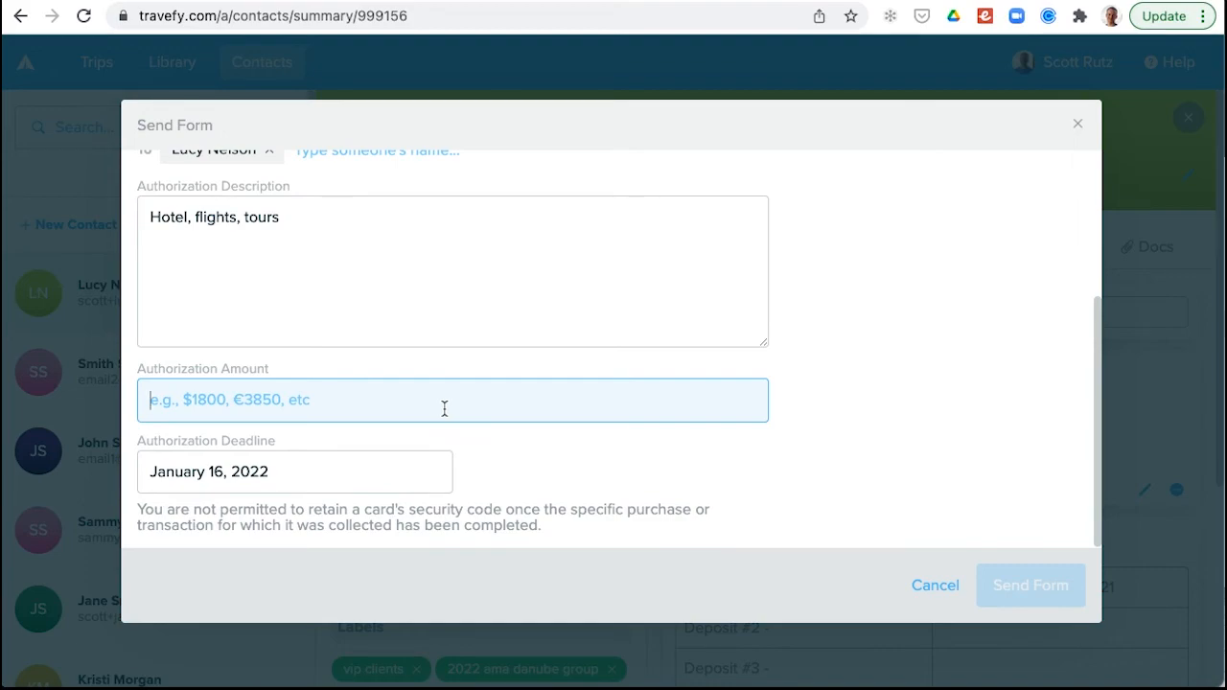
pyautogui.write('$3,500')
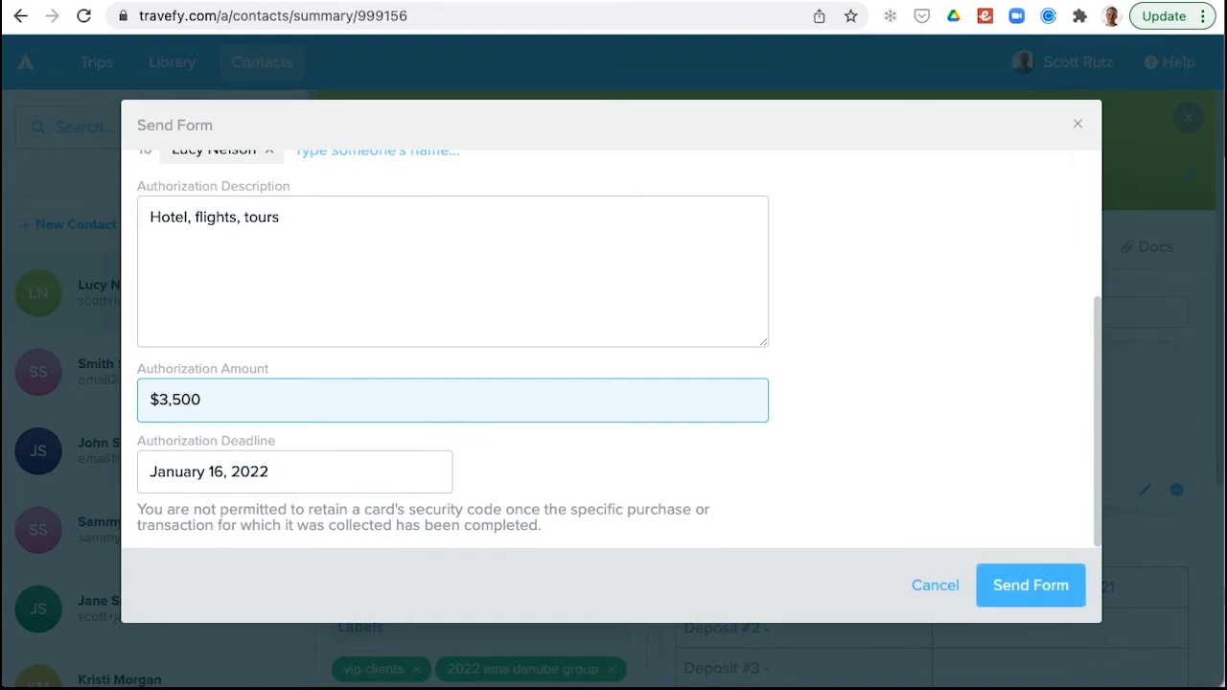
pyautogui.click(415, 469)
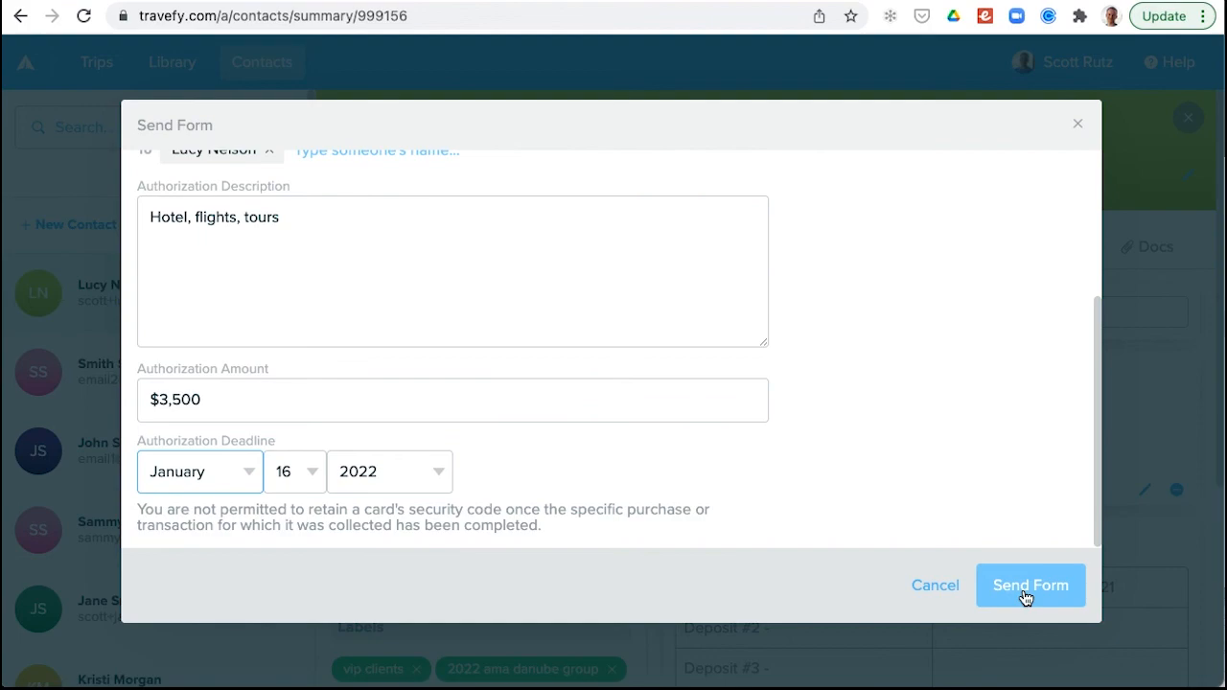
pyautogui.click(944, 588)
# Return to the contact's forms and open the responses of the Credit Card Authorization form
pyautogui.click(970, 249)
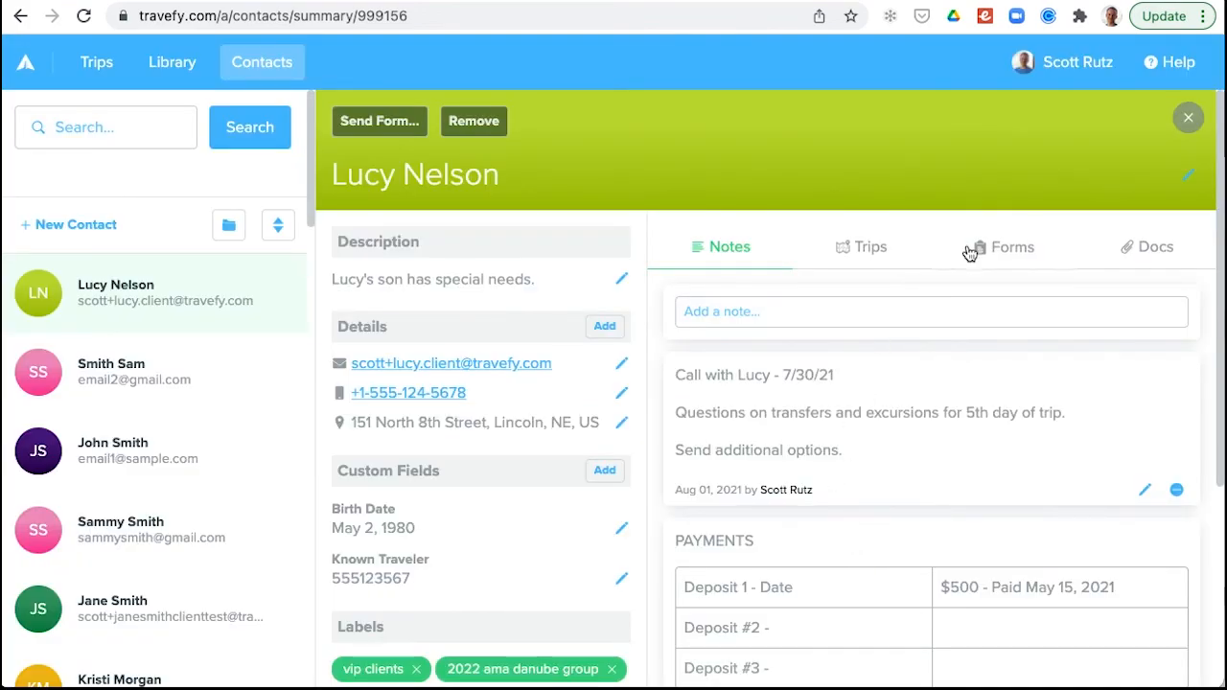
pyautogui.click(1128, 371)
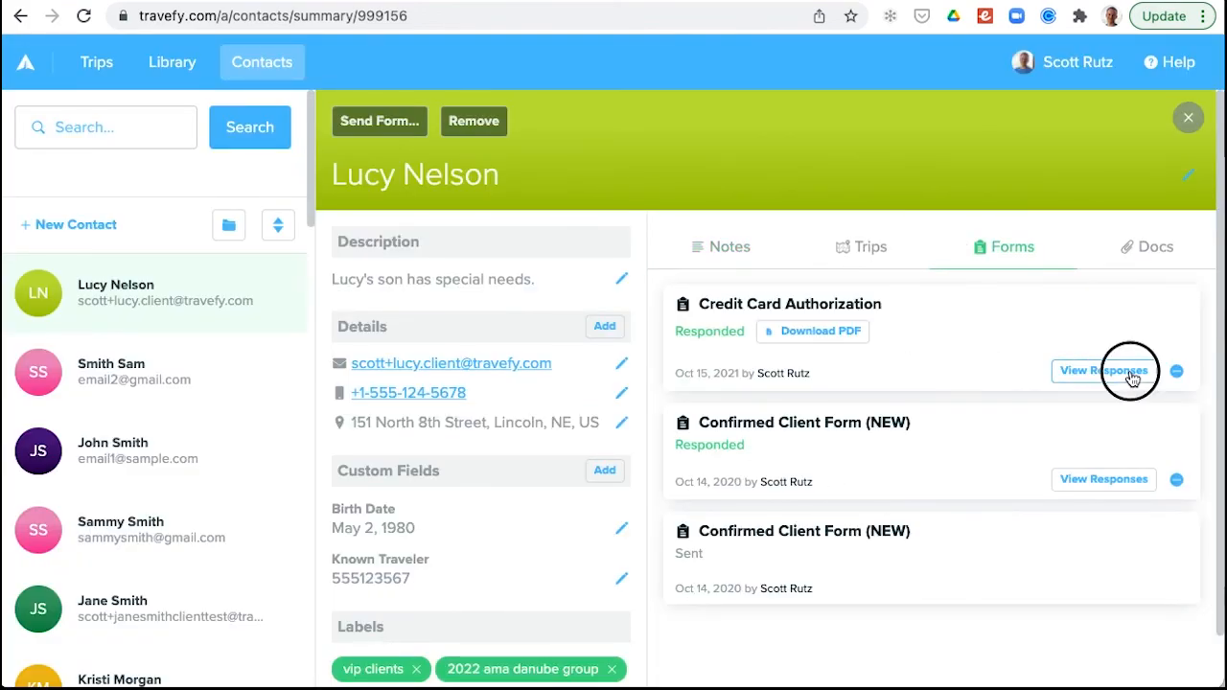